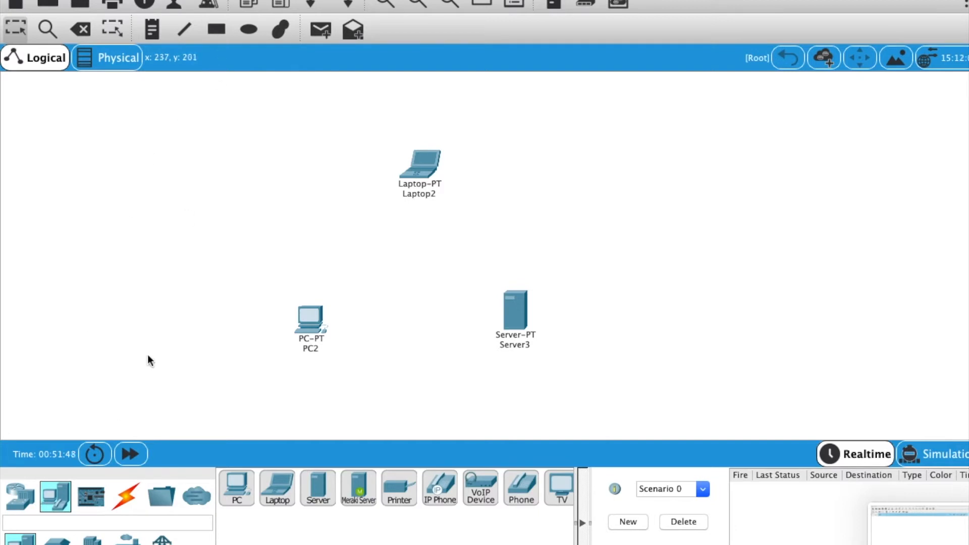
Place a 2960 switch in the middle of the workspace between the laptop, PC and server
left_click(28, 500)
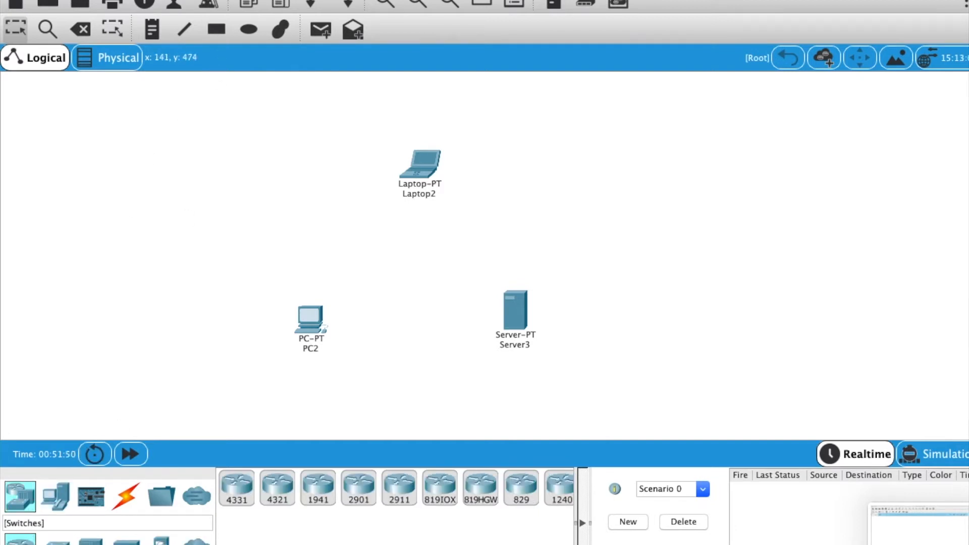
left_click(56, 539)
left_click(235, 495)
left_click(417, 278)
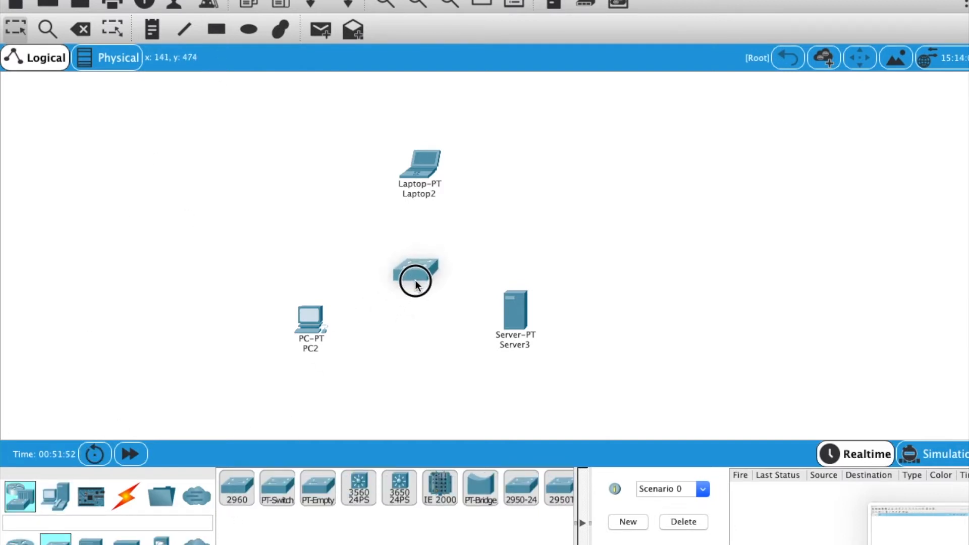
Cable PC2, Laptop2 and Server3 to the switch using the automatic connection type
left_click(126, 497)
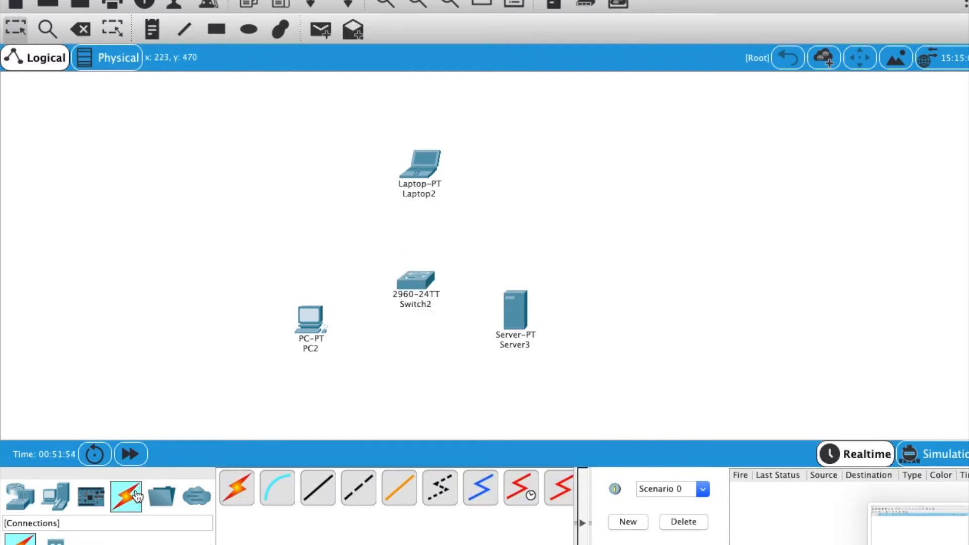
left_click(236, 488)
left_click(321, 329)
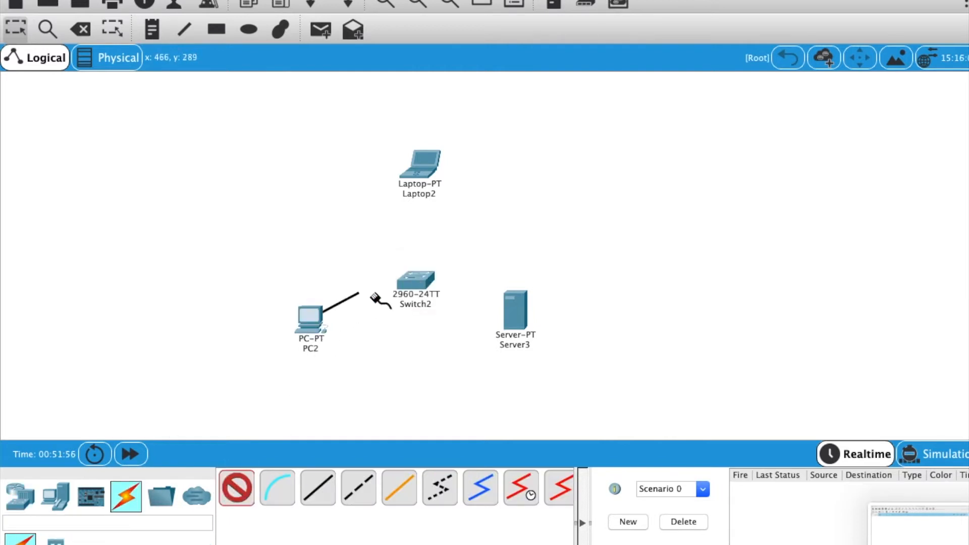
left_click(418, 281)
left_click(236, 488)
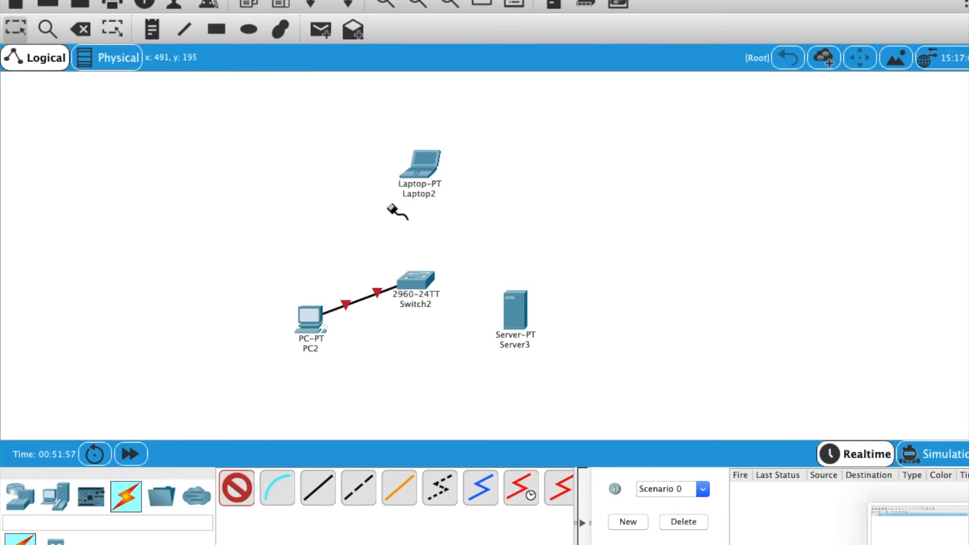
left_click(417, 165)
left_click(418, 283)
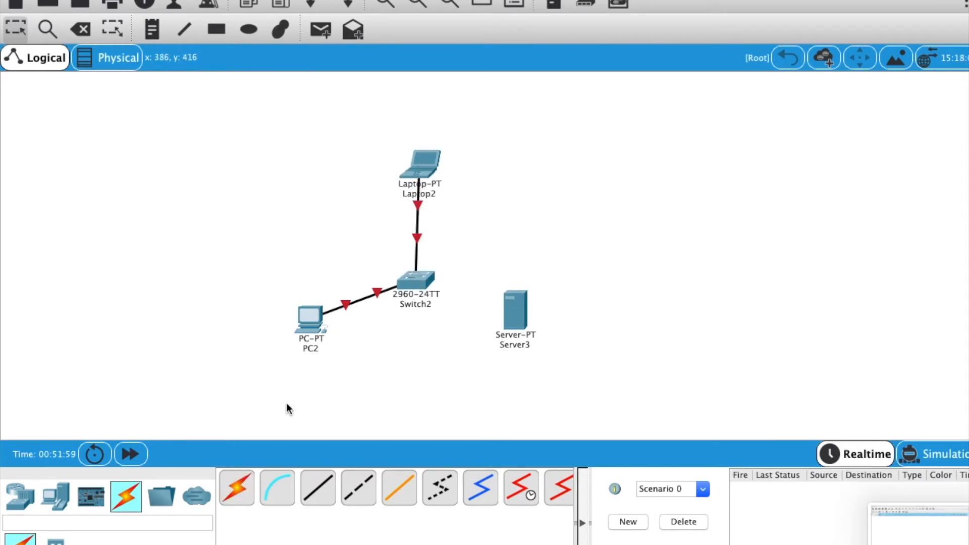
left_click(248, 485)
left_click(417, 286)
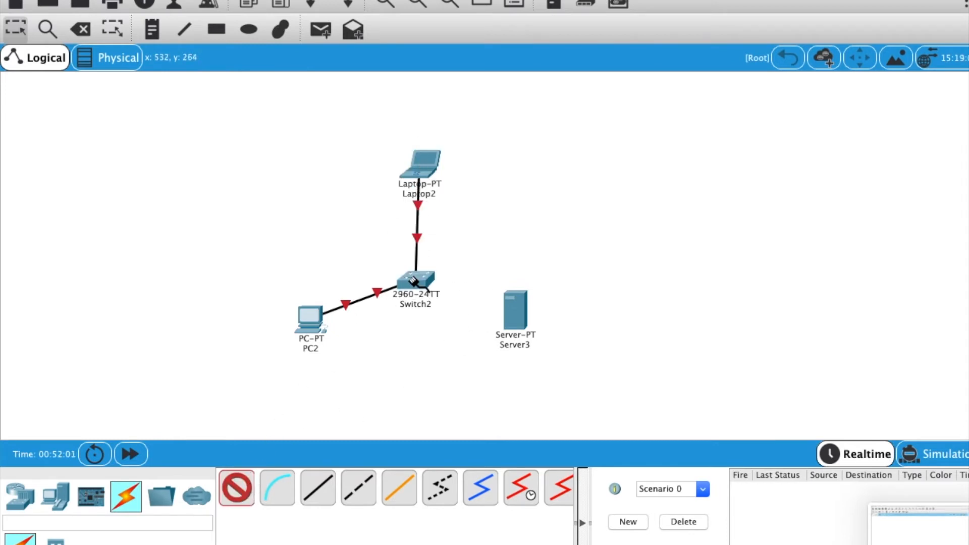
left_click(509, 306)
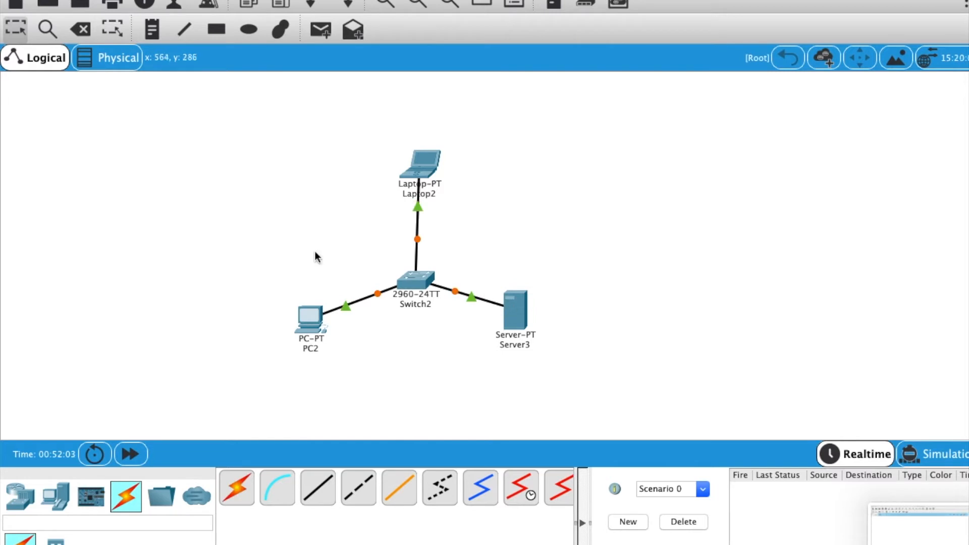
Add two text notes beside PC2 reading STATIC IP and 192.168.33.11
left_click(151, 29)
left_click(236, 286)
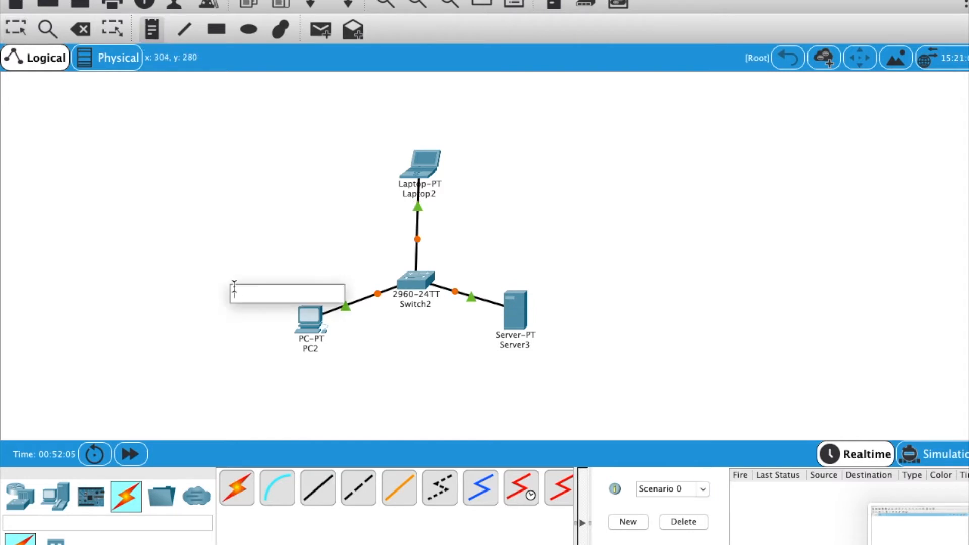
type("STATIC IP")
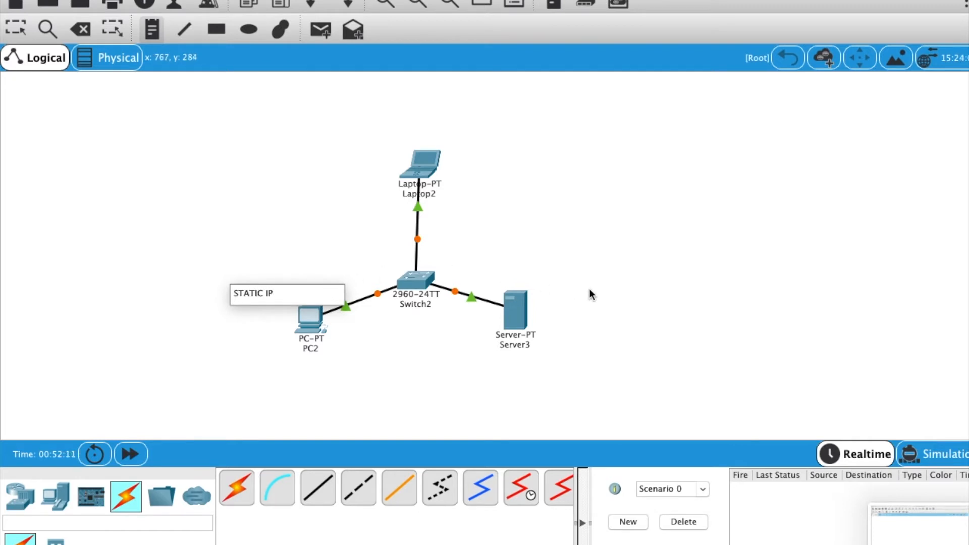
left_click(677, 298)
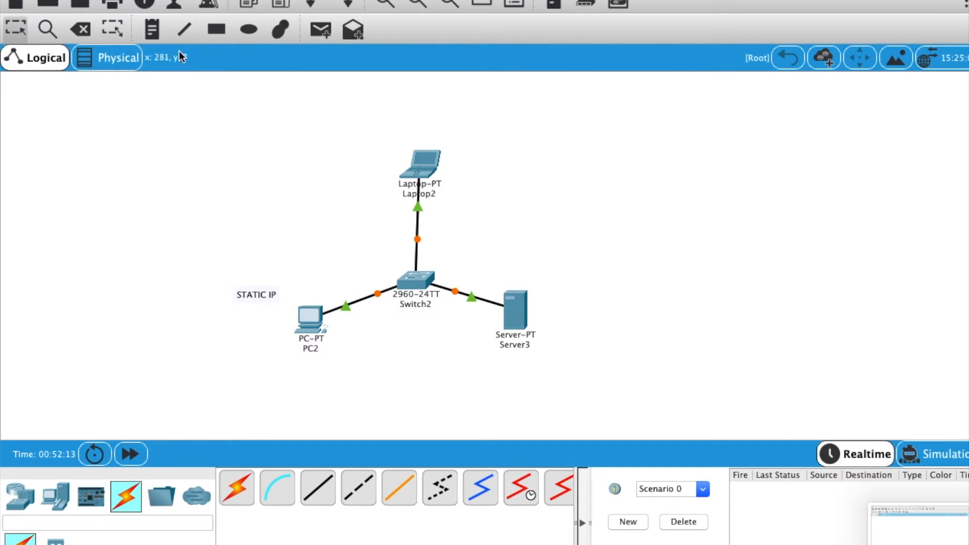
left_click(151, 29)
left_click(189, 322)
type("192")
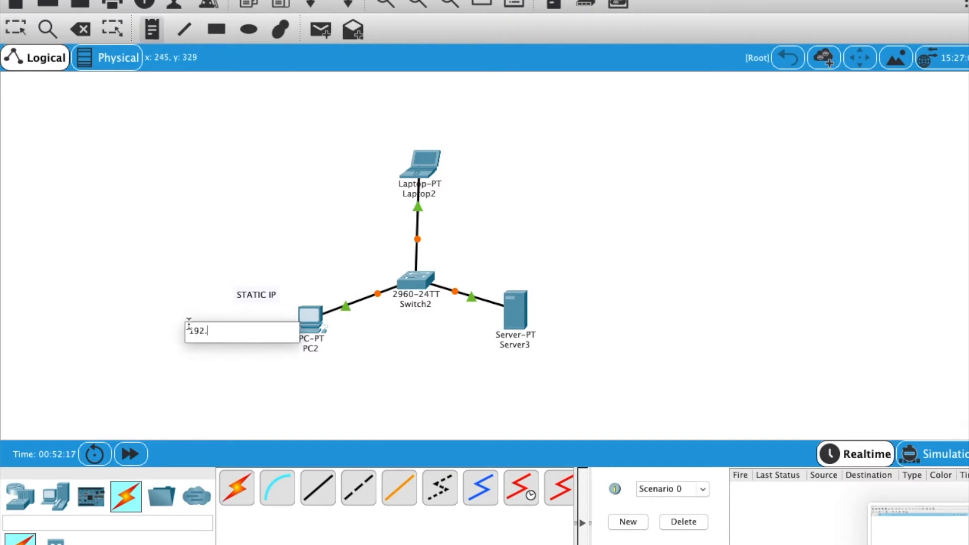
type(".168.33.11")
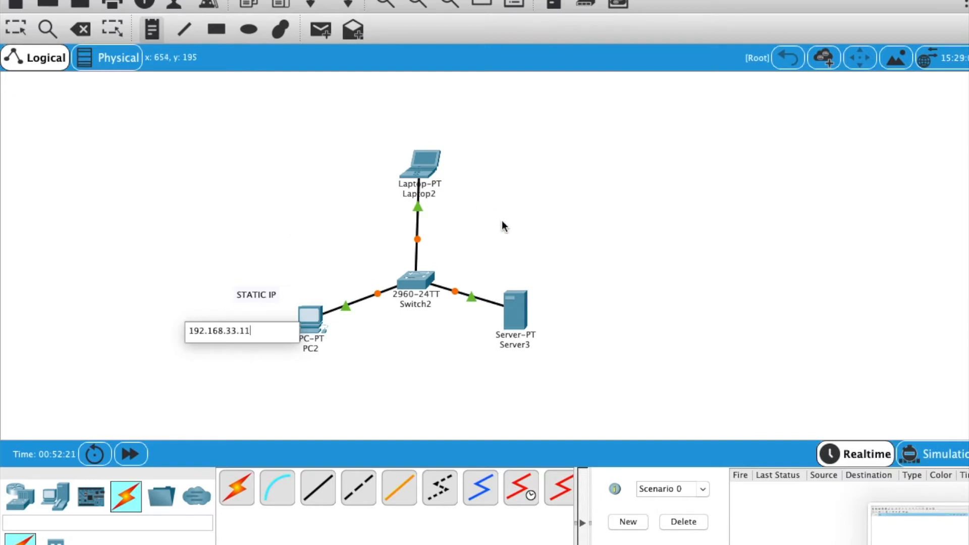
left_click(230, 99)
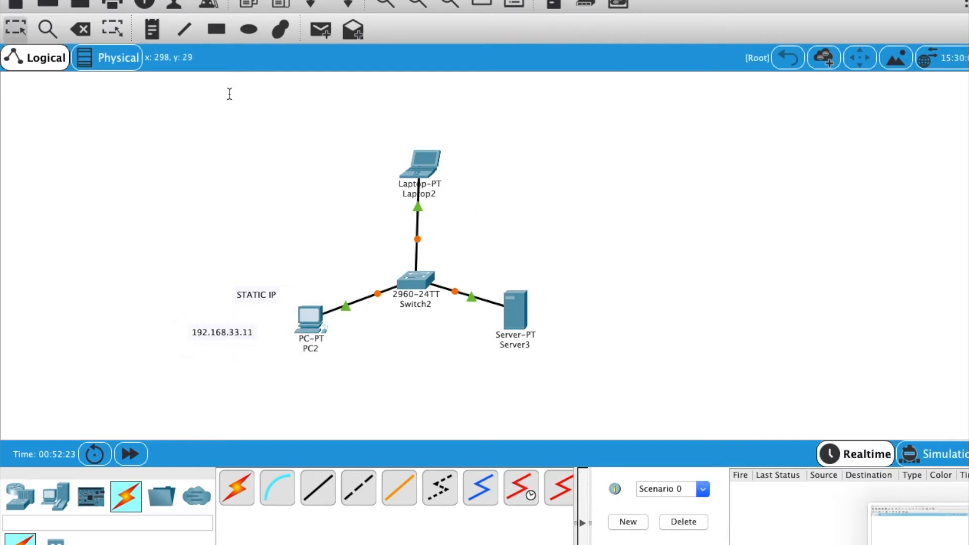
Add a text note reading DHCP CLIENT above Laptop2
left_click(184, 29)
left_click(406, 125)
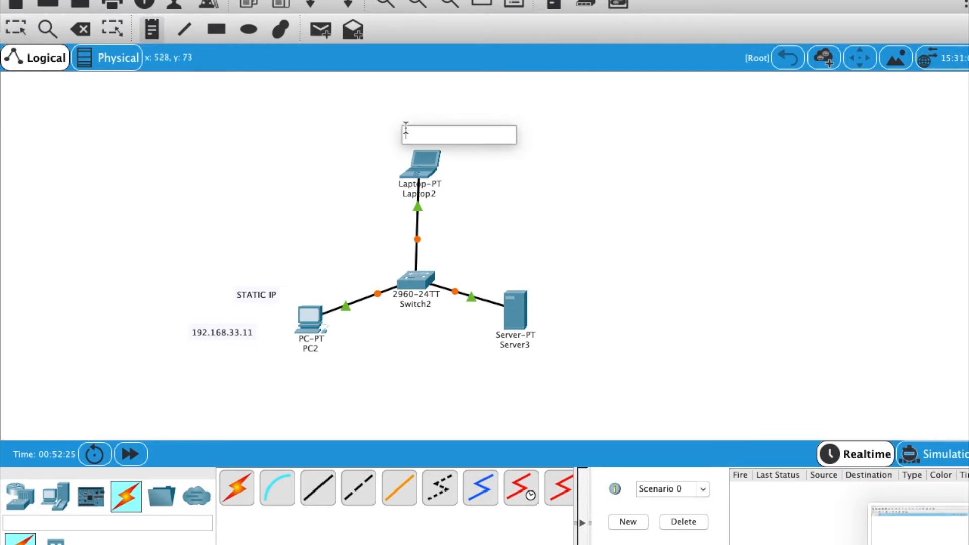
type("DHCP")
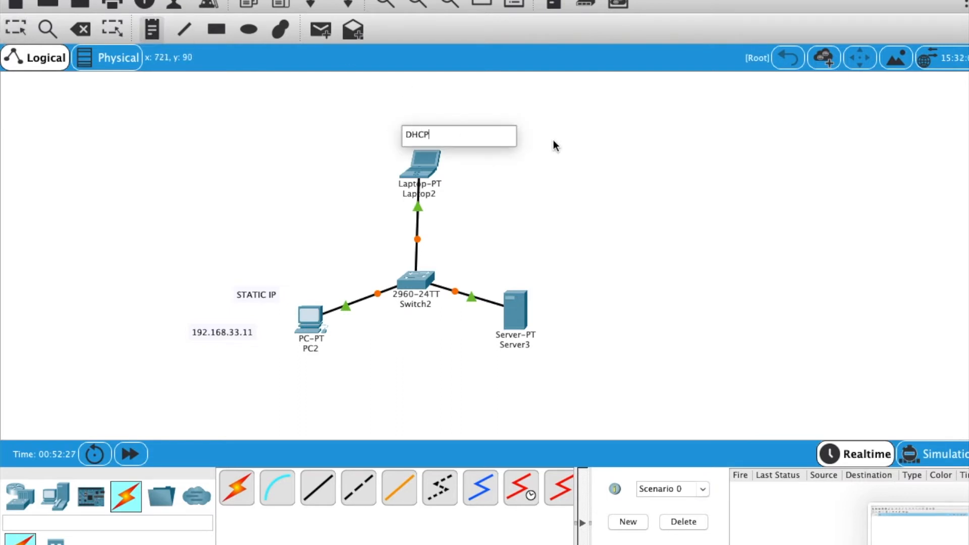
type(" CLIENT")
left_click(553, 141)
Add a text note reading DHCP SERVER above Server3
left_click(154, 35)
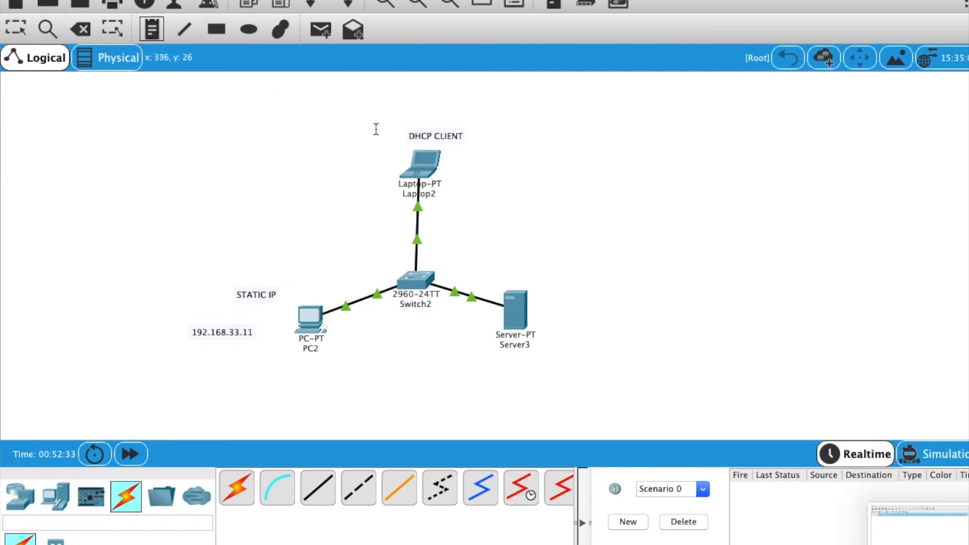
left_click(520, 273)
type("D")
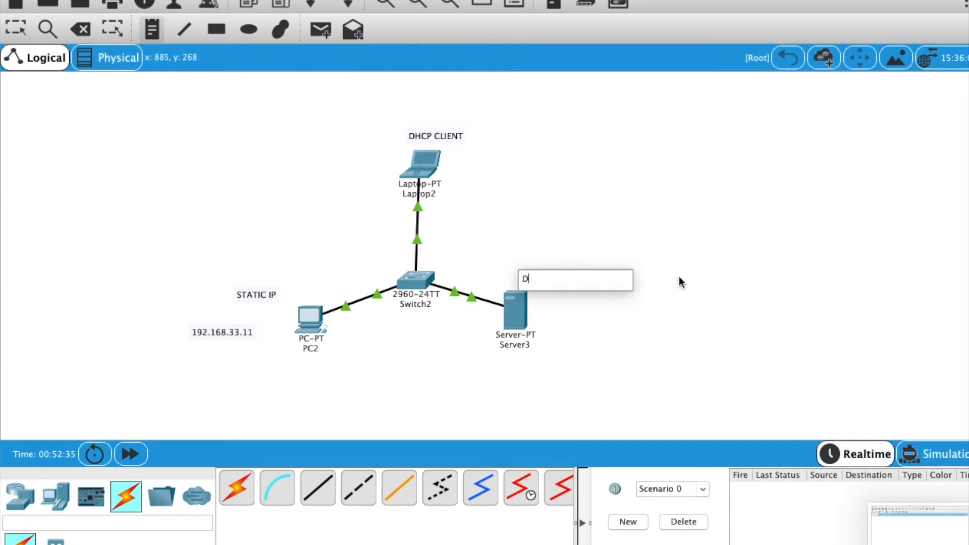
type("HCP SERVER")
left_click(679, 280)
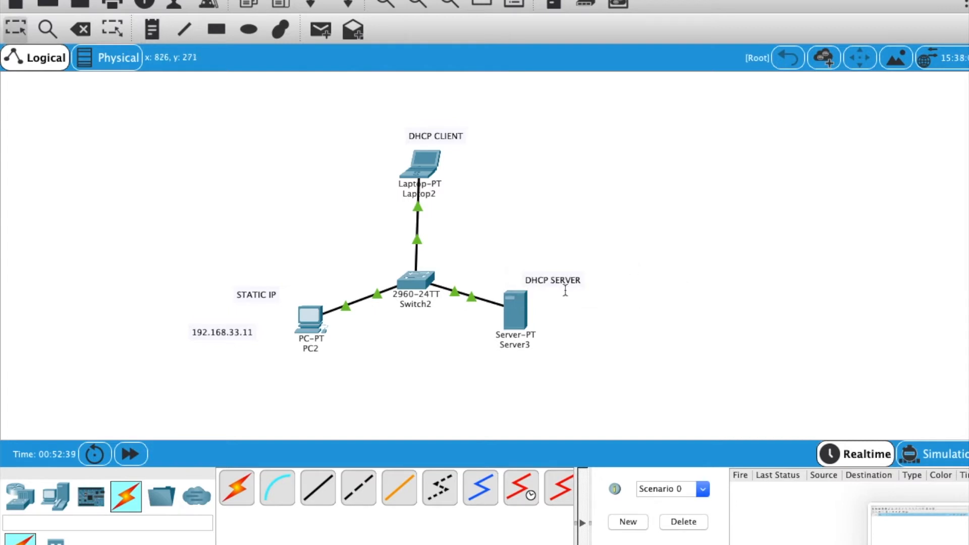
Give PC2 the static IPv4 address 192.168.33.11 with subnet mask 255.255.255.0
left_click(313, 321)
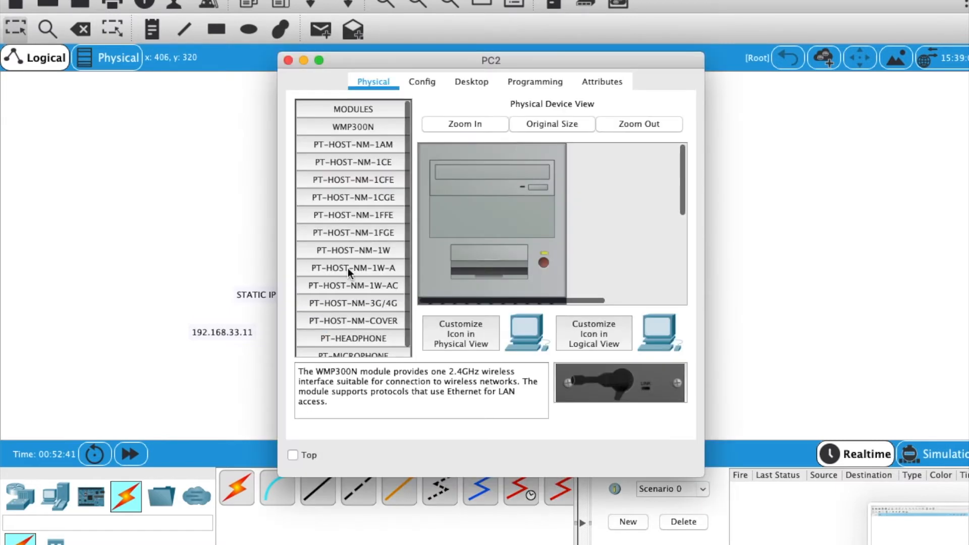
left_click_drag(505, 55, 695, 55)
left_click(659, 77)
left_click(530, 151)
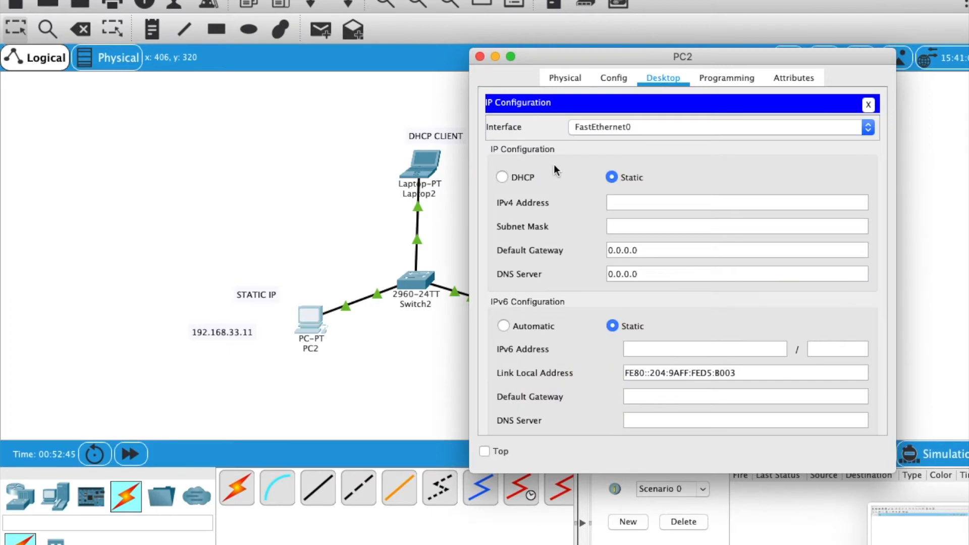
left_click(618, 205)
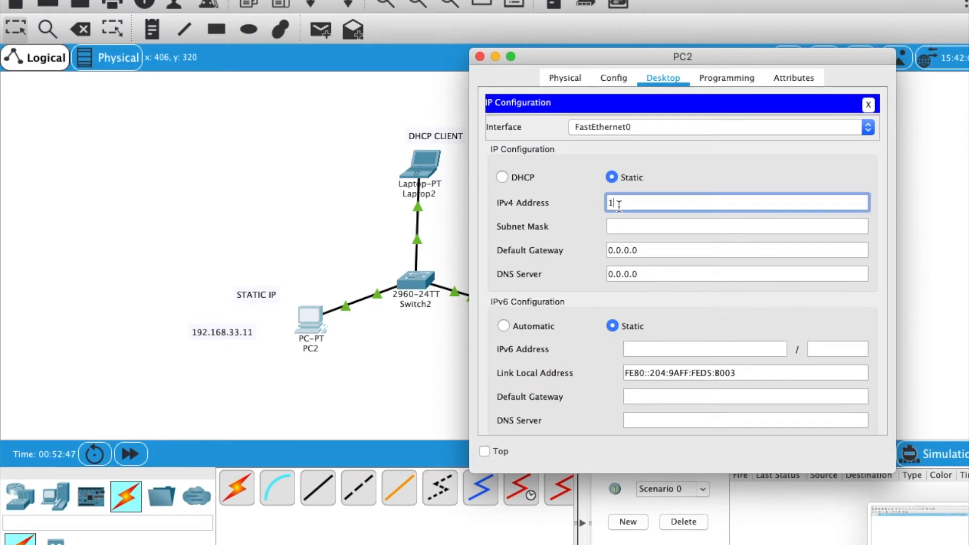
type("192.168.33.11")
left_click(636, 227)
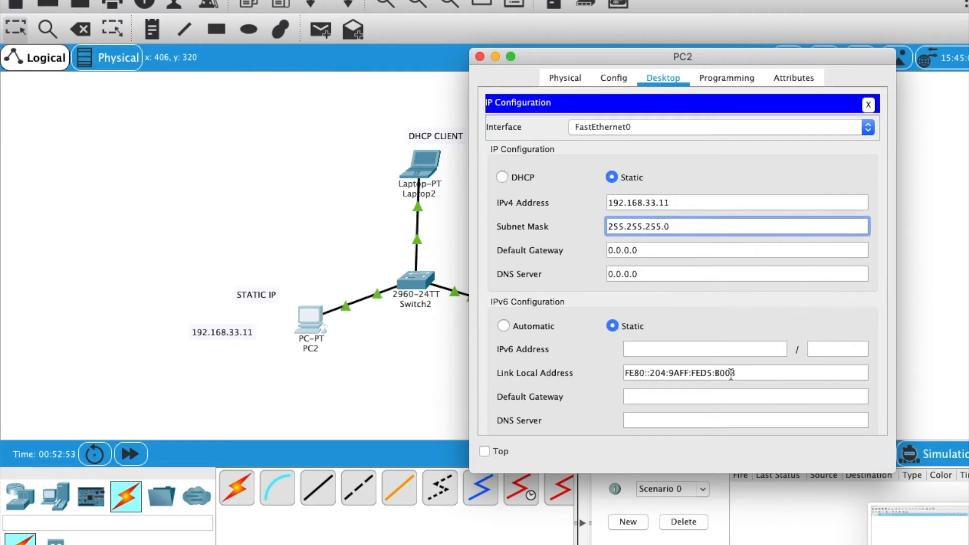
left_click(868, 104)
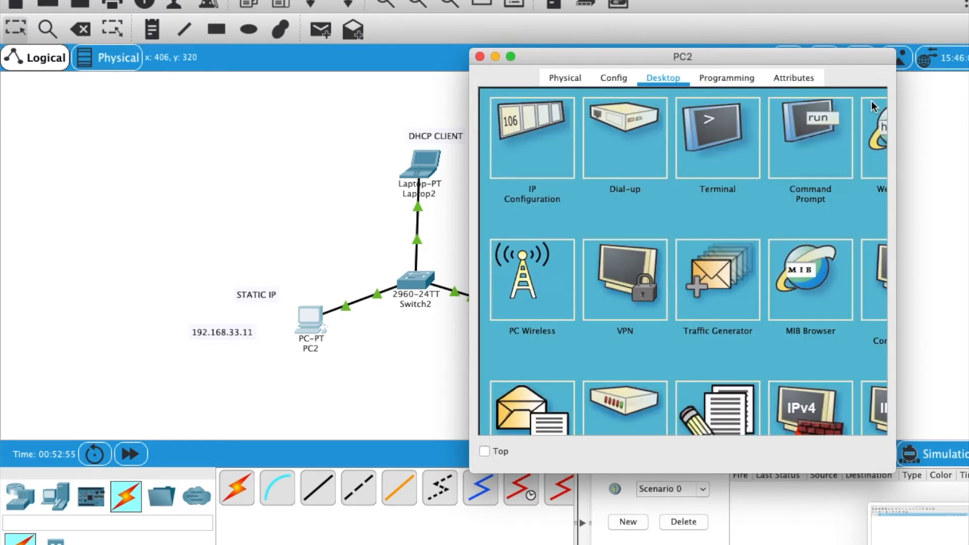
Run ipconfig in PC2's Command Prompt, review the FastEthernet0 address details, and close the PC's window
left_click(828, 132)
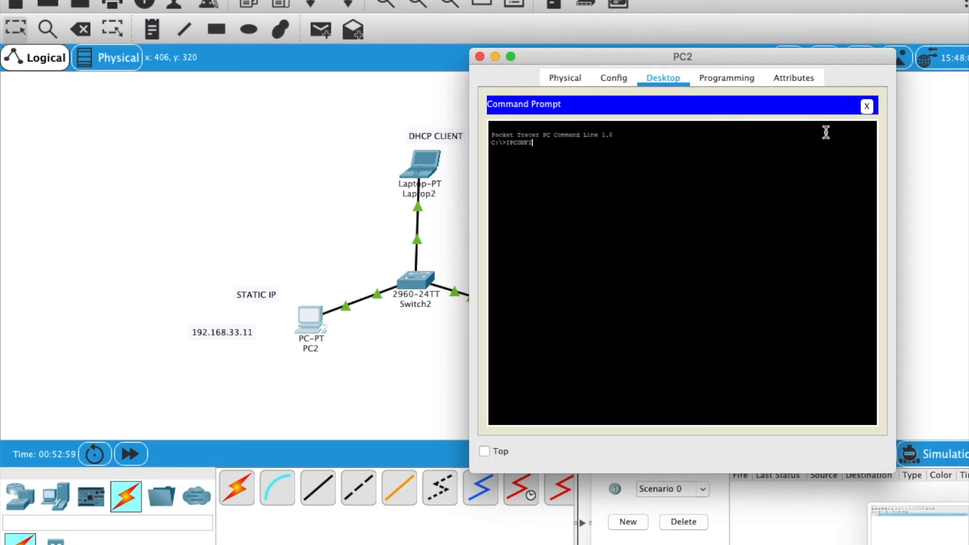
key("BackSpace")
key("BackSpace")
key("BackSpace")
key("BackSpace")
key("BackSpace")
key("BackSpace")
type("pconfig")
key("Return")
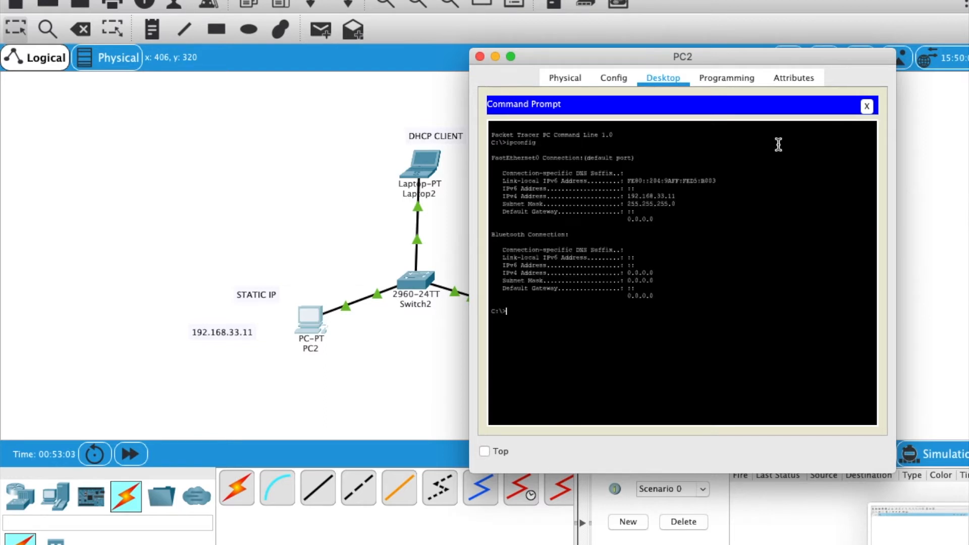
left_click_drag(621, 187, 679, 211)
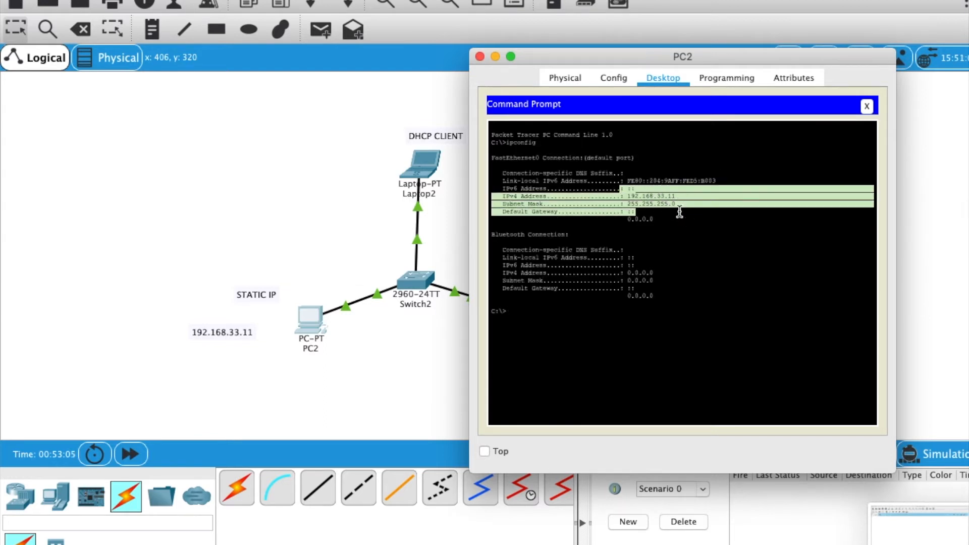
left_click_drag(506, 142, 715, 223)
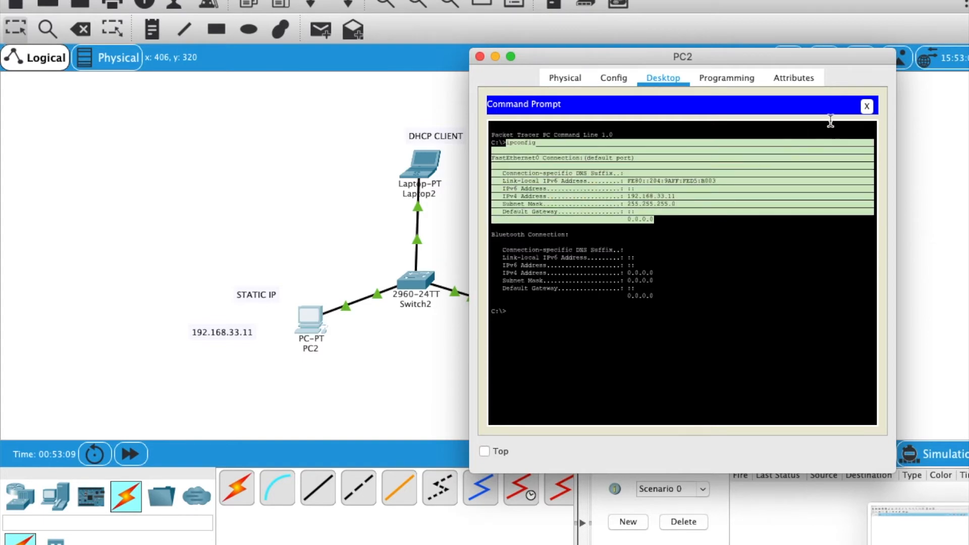
left_click(867, 106)
left_click(480, 56)
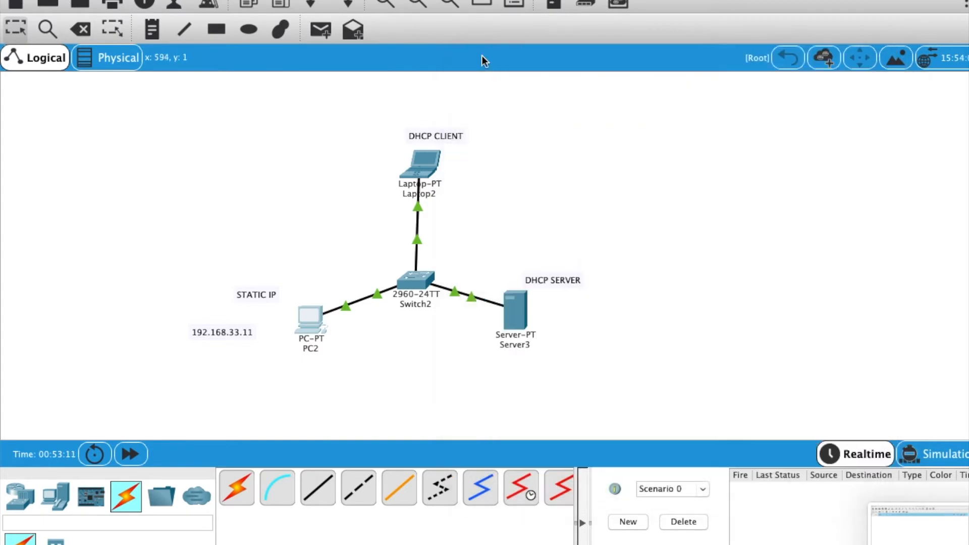
Switch Laptop2's IPv4 configuration to DHCP and close its window
left_click(420, 170)
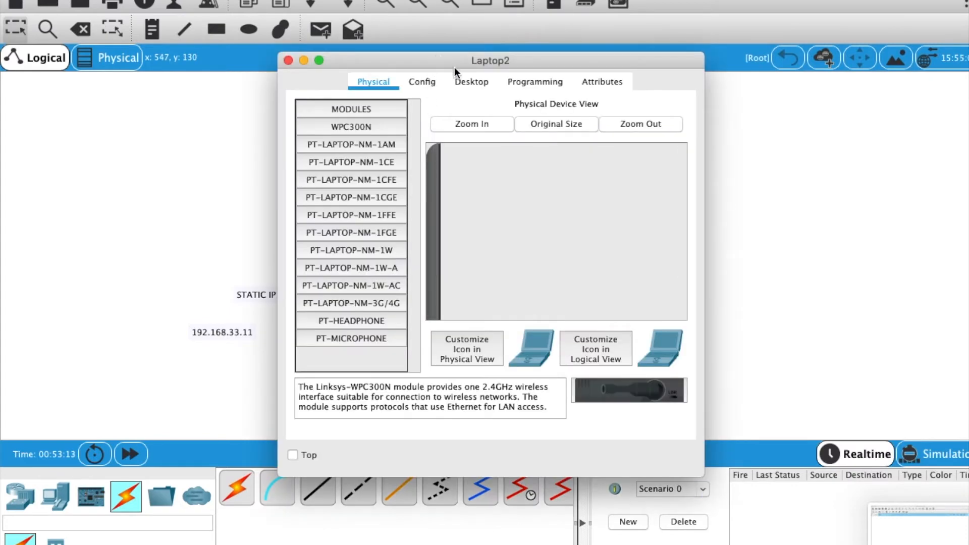
left_click(464, 78)
left_click(337, 156)
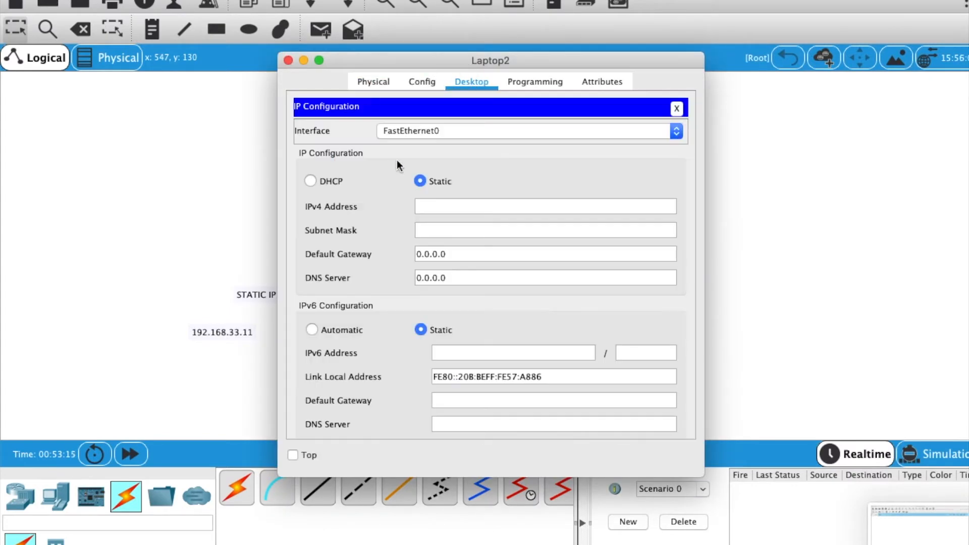
left_click(335, 182)
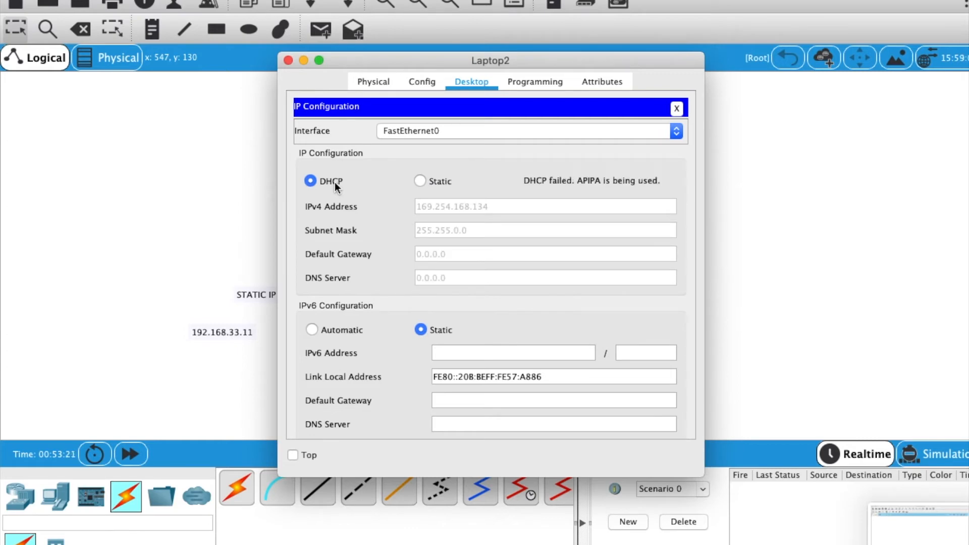
left_click(289, 61)
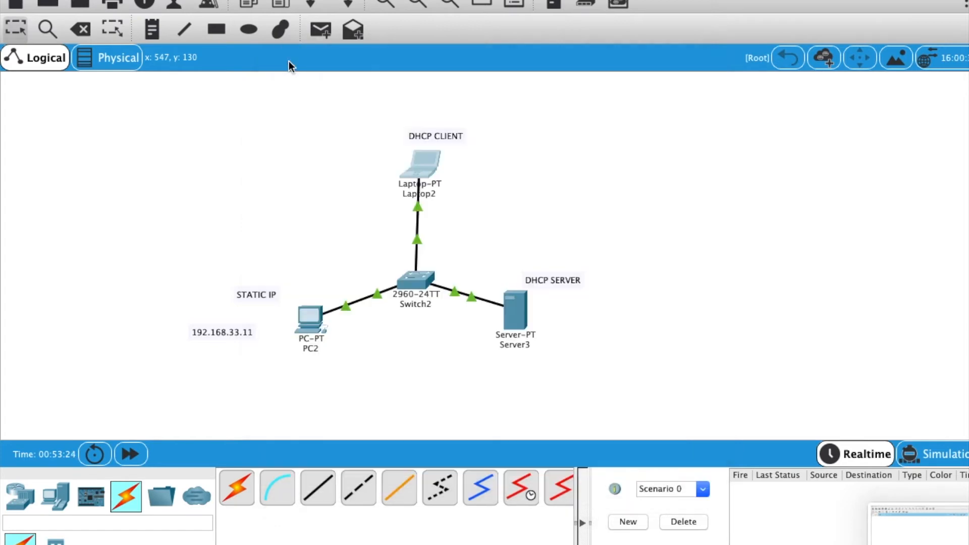
Give Server3 the static IPv4 address 192.168.33.1 with subnet mask 255.255.255.0 and close its IP configuration
left_click(516, 315)
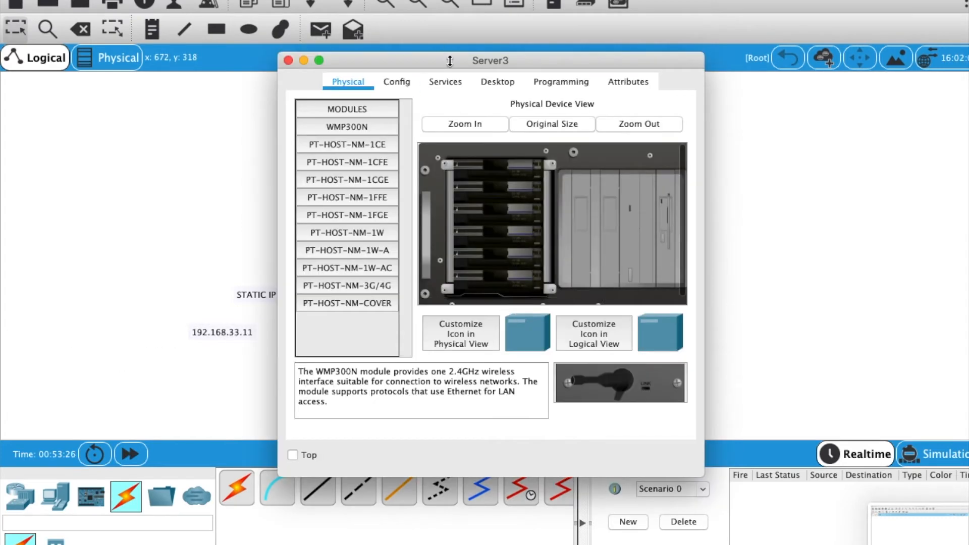
left_click_drag(387, 61, 523, 47)
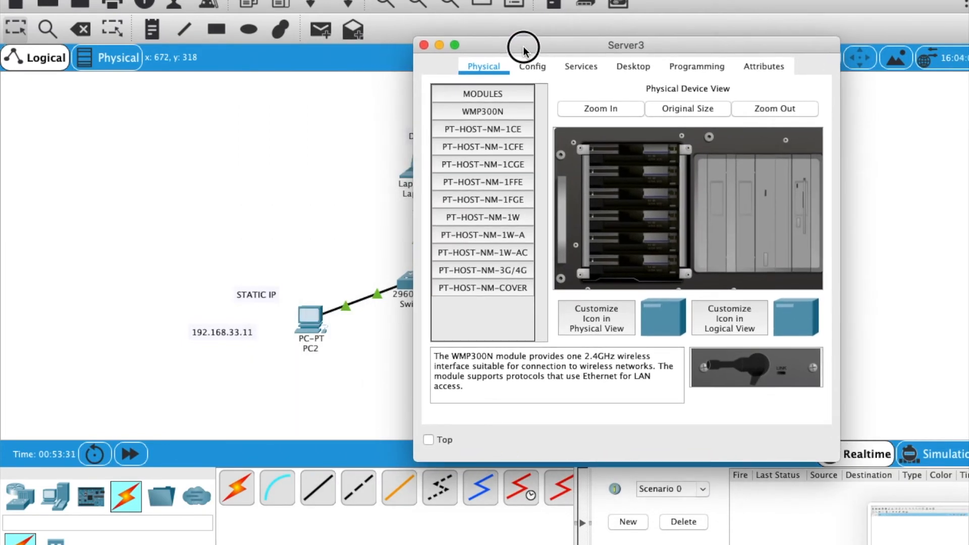
left_click(621, 68)
left_click(487, 122)
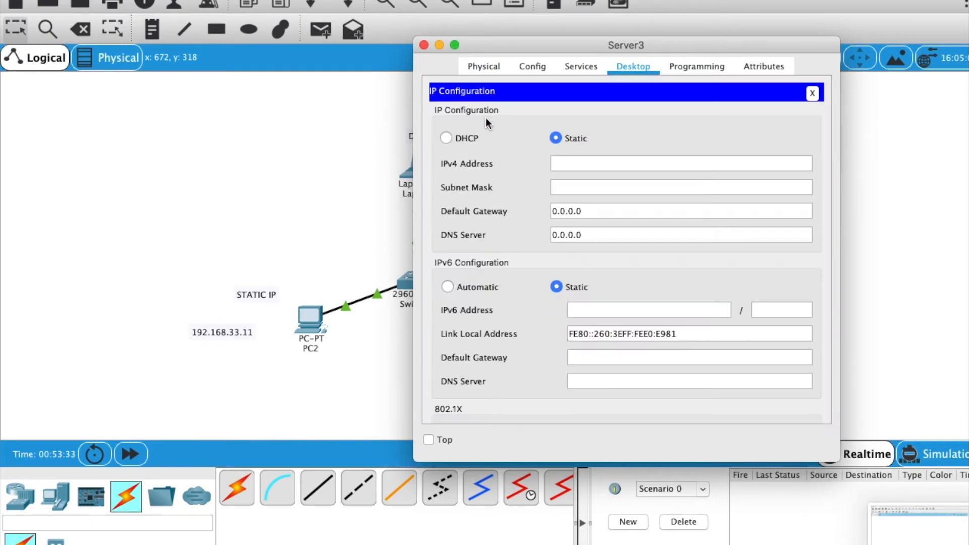
left_click(564, 164)
type("192")
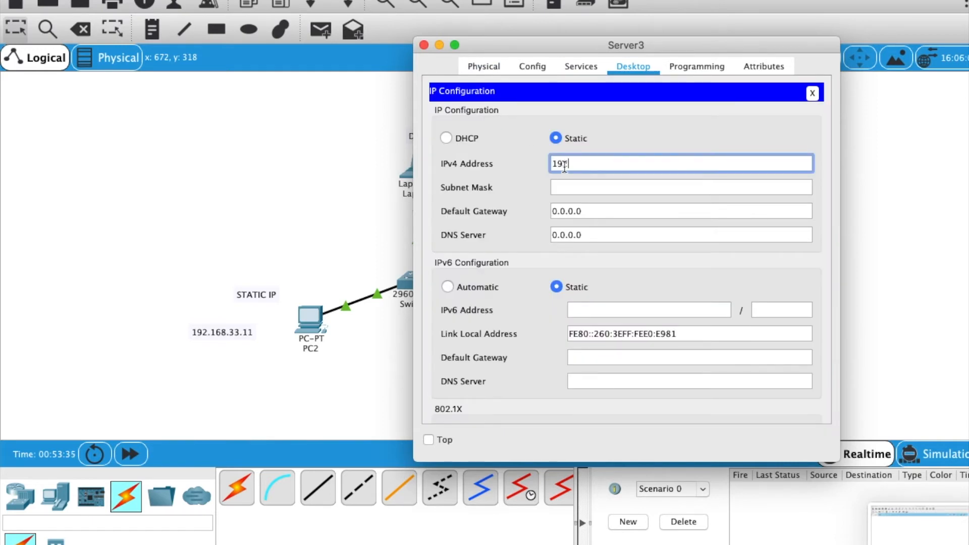
type(".168.33.1")
key("Tab")
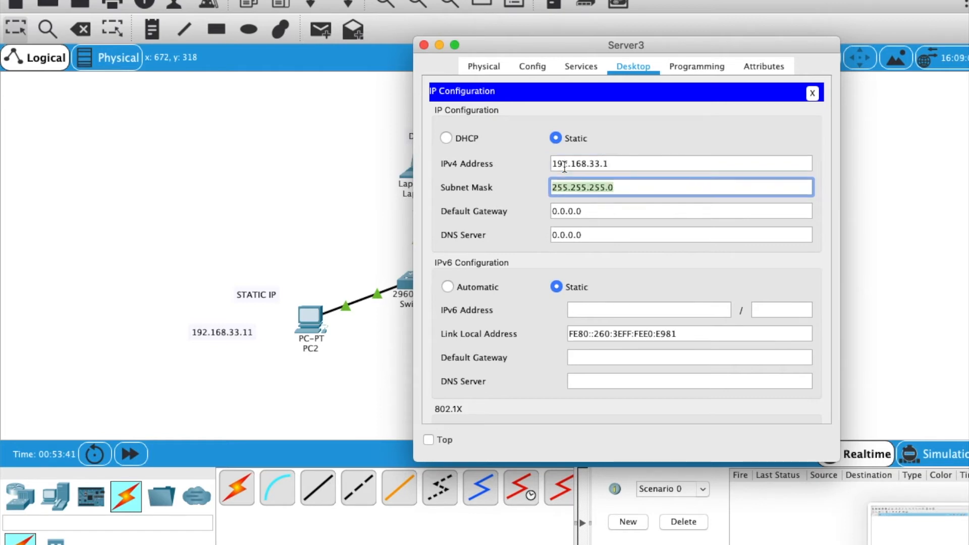
left_click(812, 93)
Run ipconfig in Server3's Command Prompt, review the FastEthernet0 address details, and close the server's window
left_click(670, 143)
type("ipc")
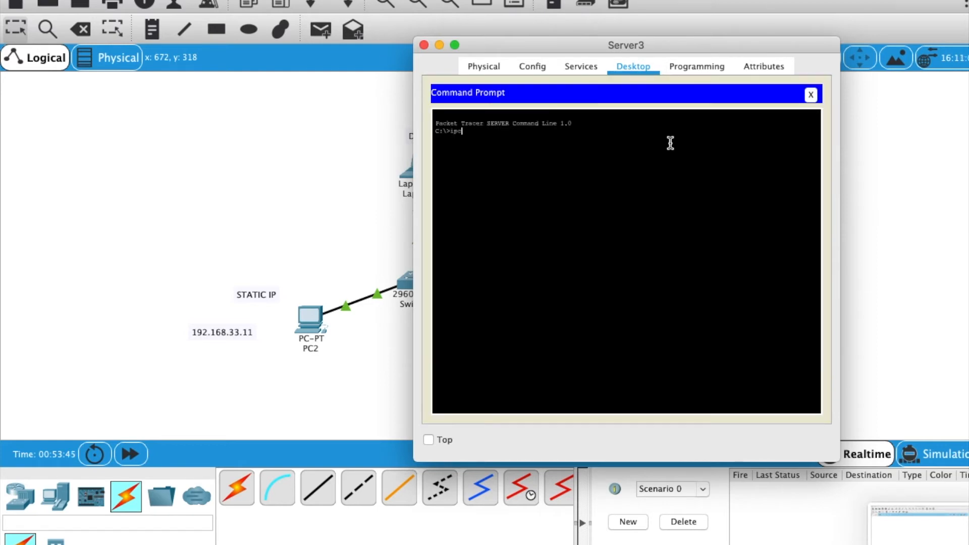
type("onfig")
key("Return")
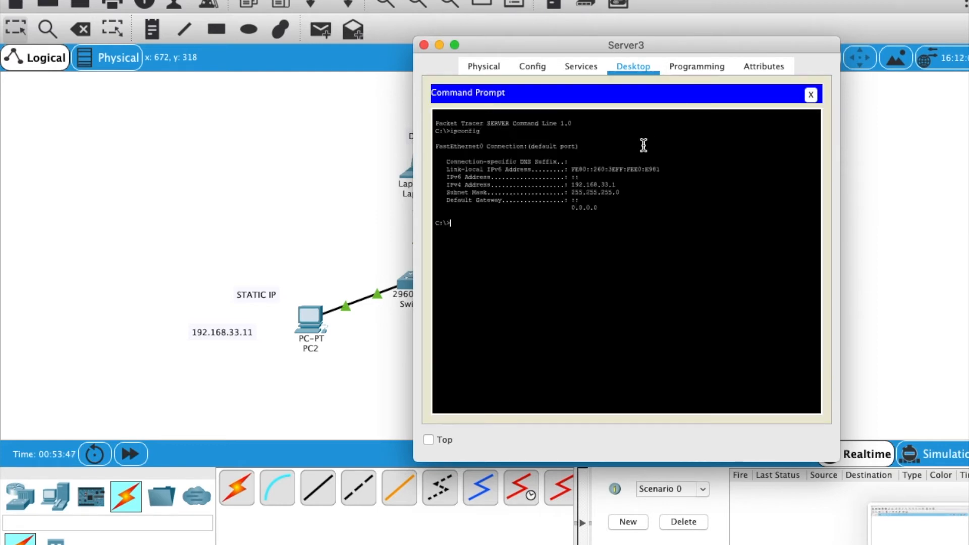
left_click(438, 122)
left_click_drag(438, 123, 627, 216)
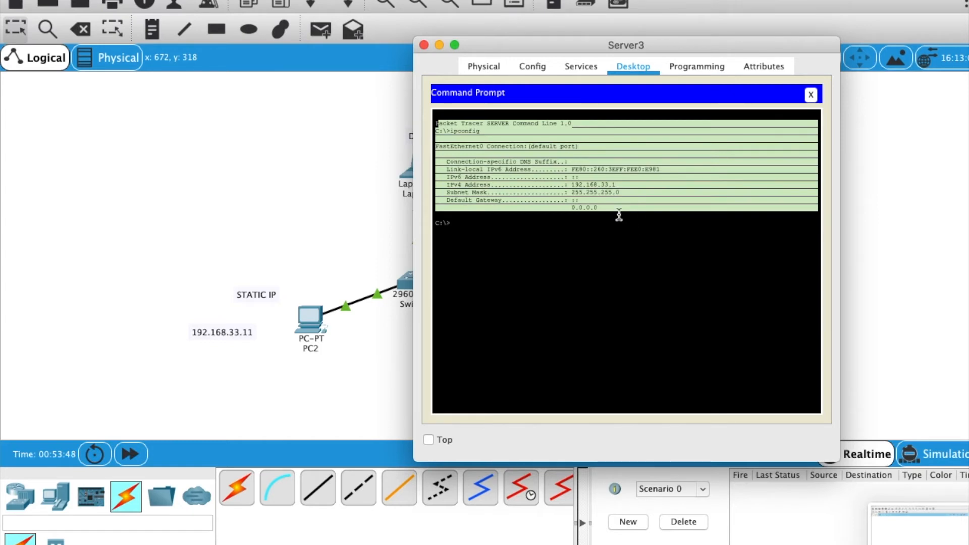
left_click(424, 45)
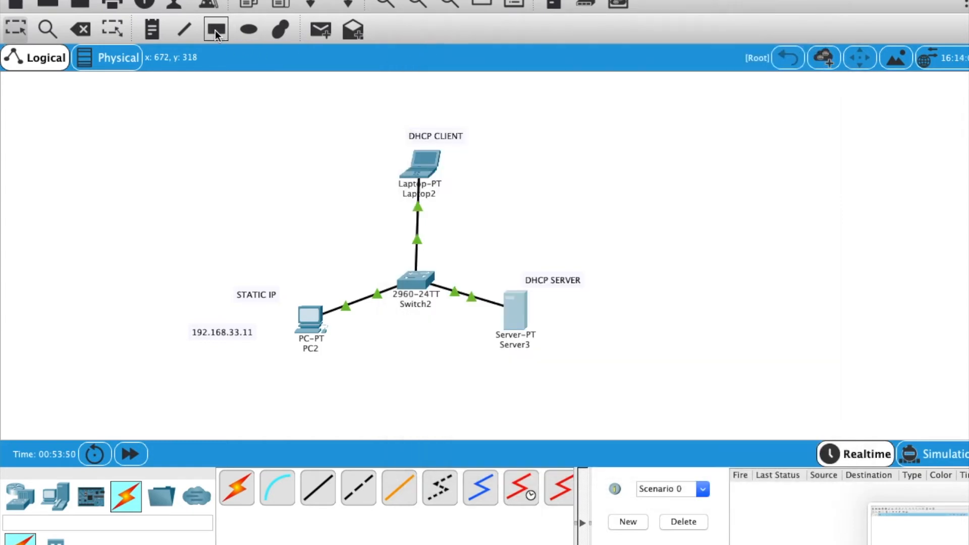
Add a text note reading 192.168.33.1 beside Server3, below the DHCP SERVER label
left_click(217, 29)
left_click(316, 1)
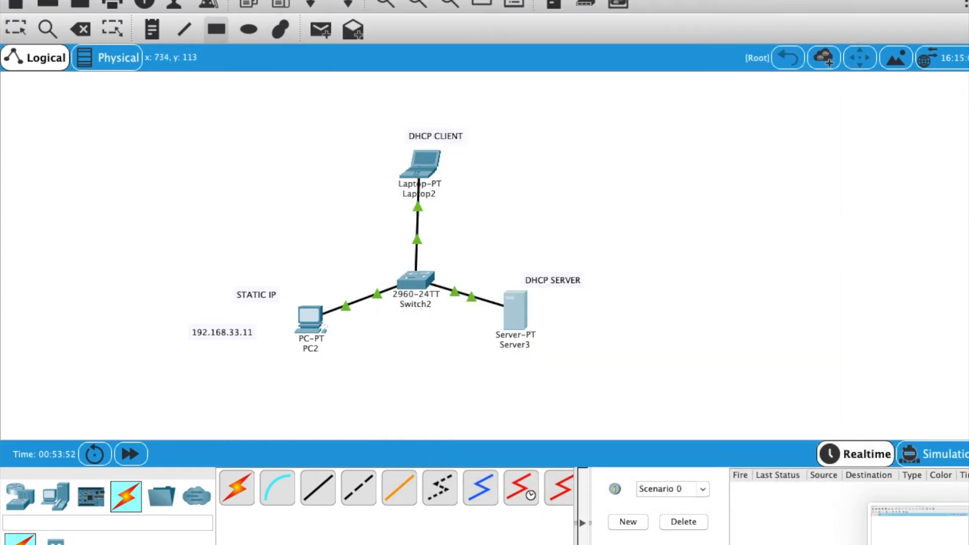
left_click(153, 25)
left_click(548, 301)
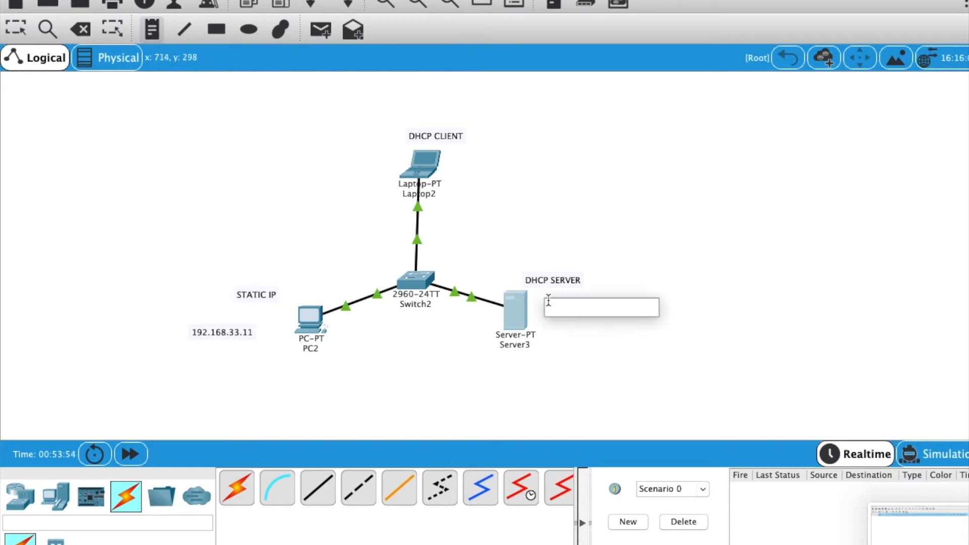
type("192.16")
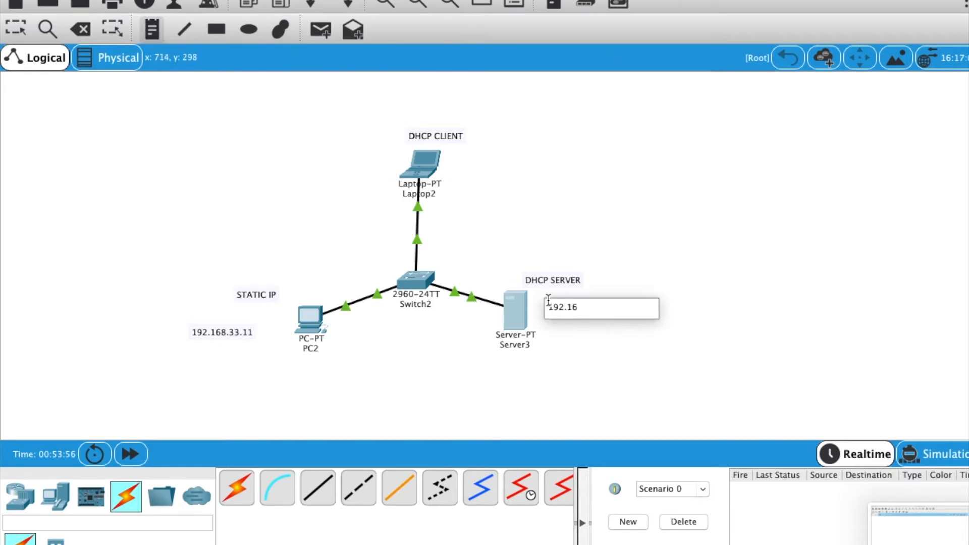
type("8.33.1")
left_click(621, 262)
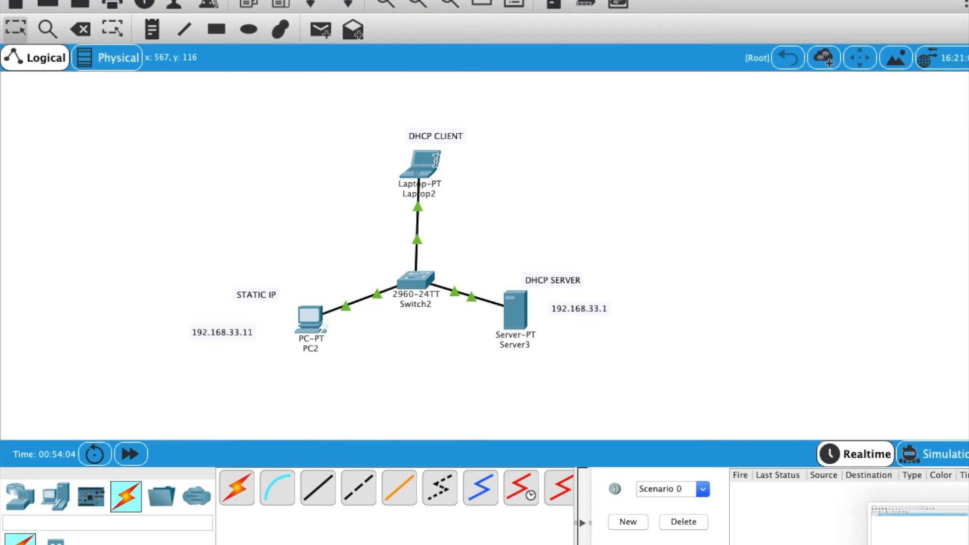
Turn on the DHCP service for Server3's FastEthernet0 interface
left_click(519, 310)
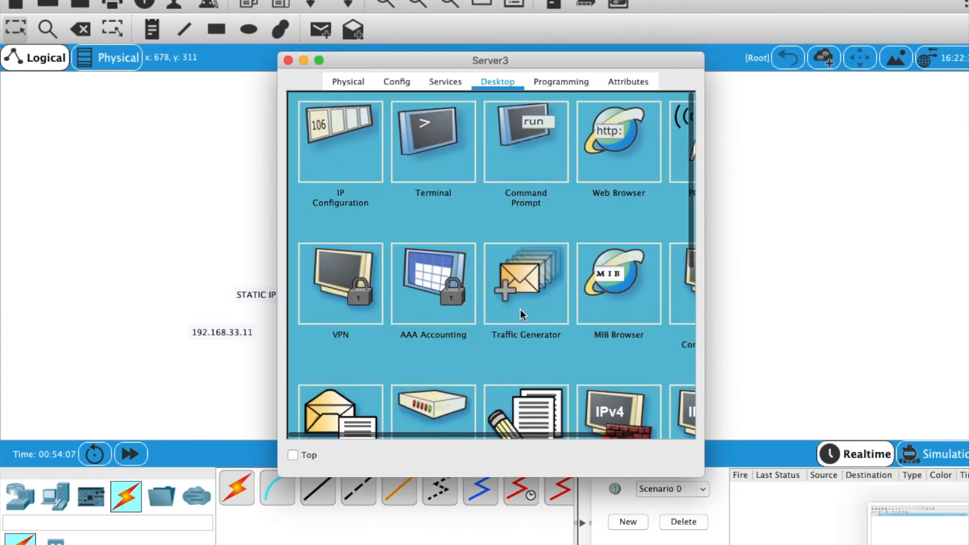
left_click(446, 82)
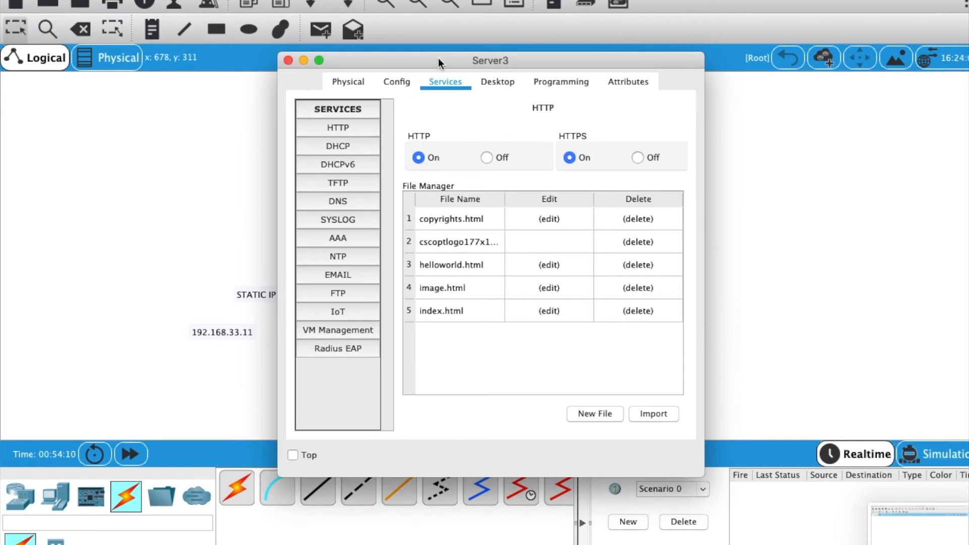
left_click(345, 146)
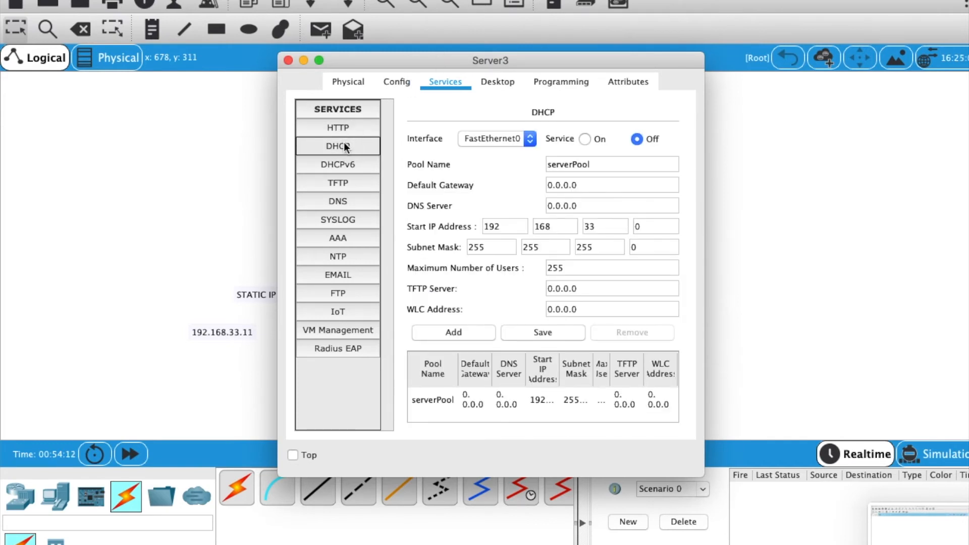
left_click(585, 139)
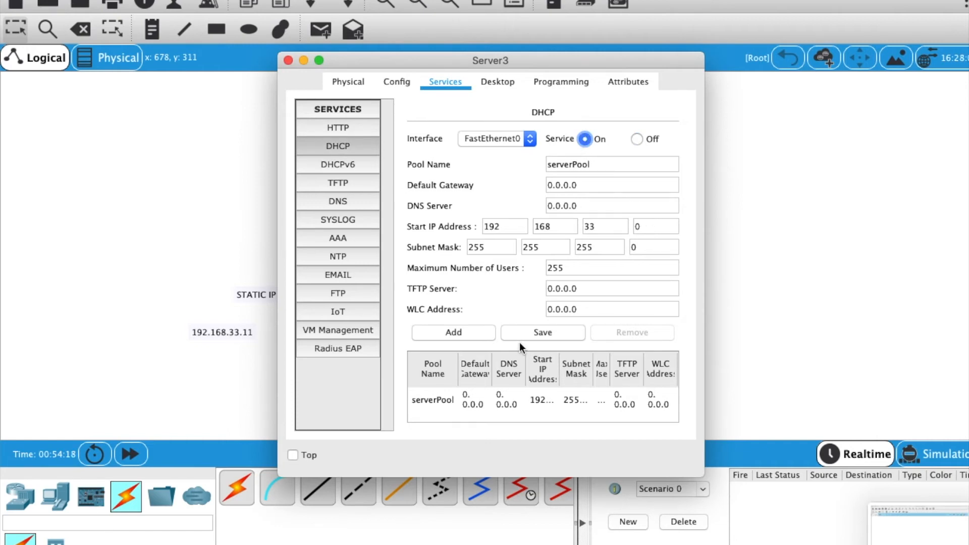
Add a DHCP pool named serverPool1 with start address 192.168.33.0 and mask 255.255.255.0 on Server3, and close its window
left_click(487, 334)
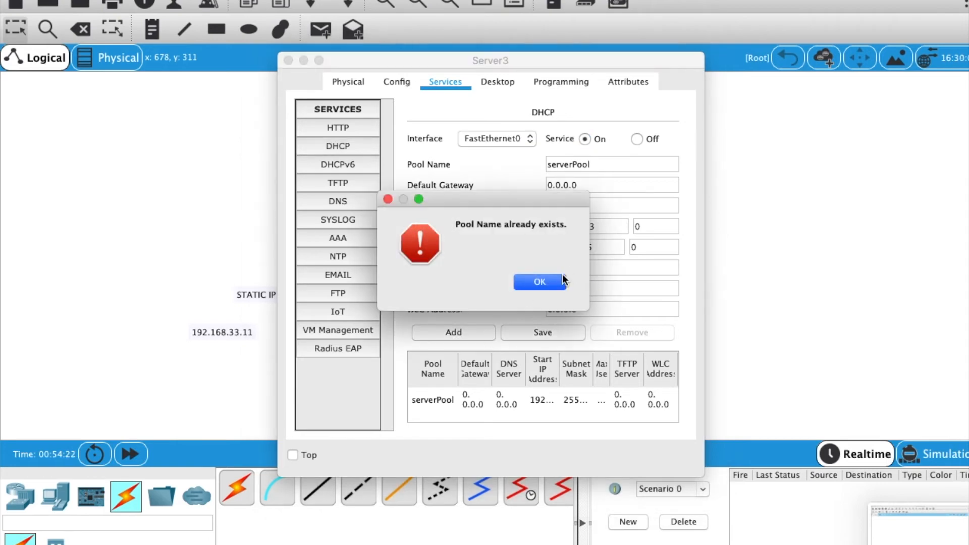
left_click(563, 281)
type("1")
left_click(453, 334)
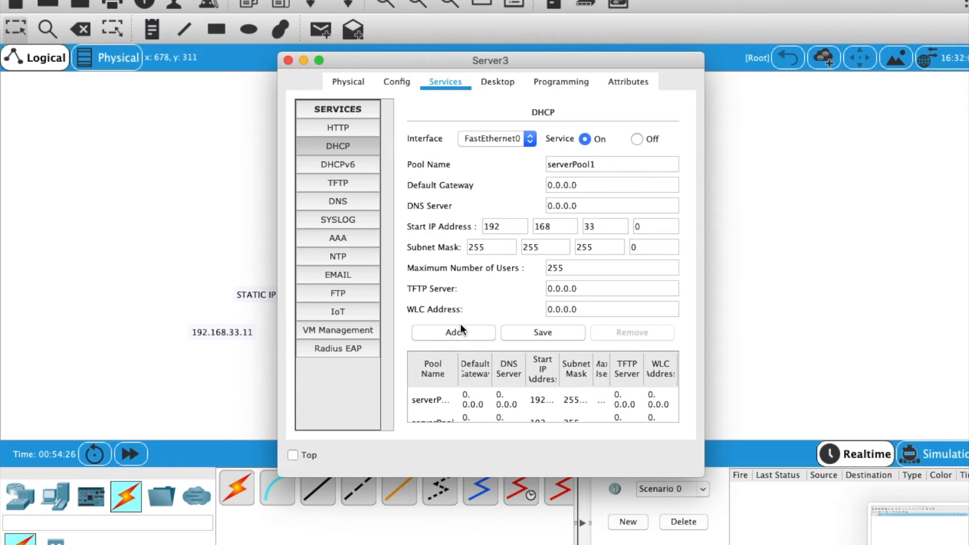
left_click(288, 60)
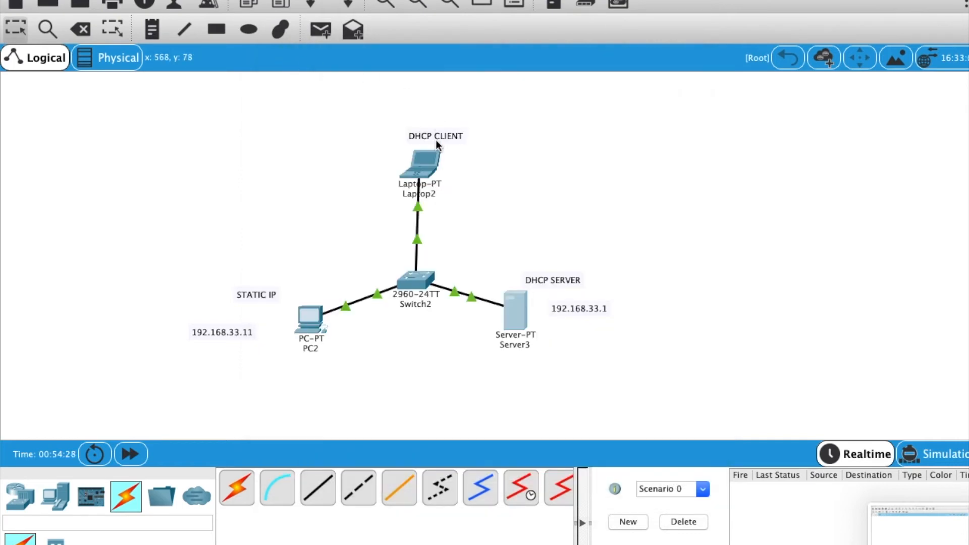
Check Laptop2's port address summary and Server3's DHCP service page, and close the server's window
mouse_move(434, 164)
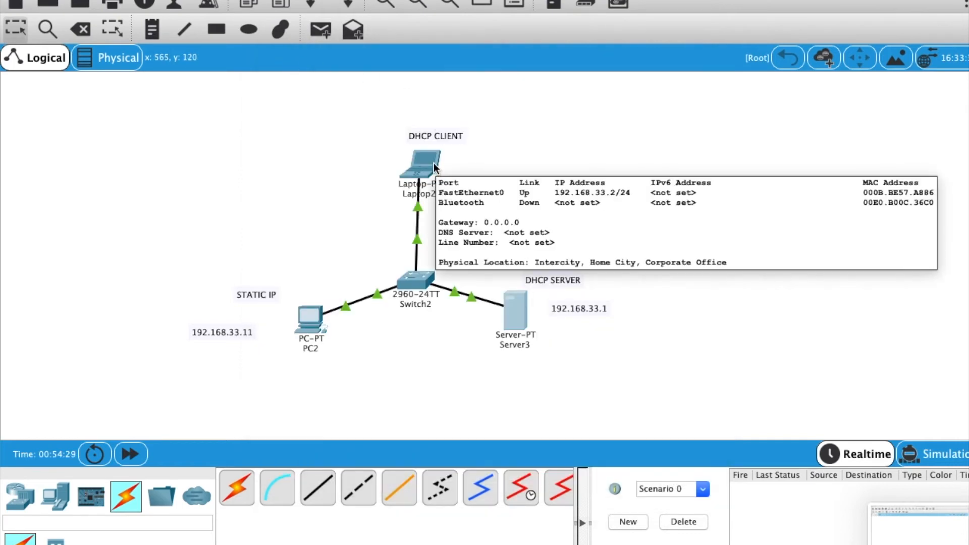
left_click(512, 314)
left_click(353, 148)
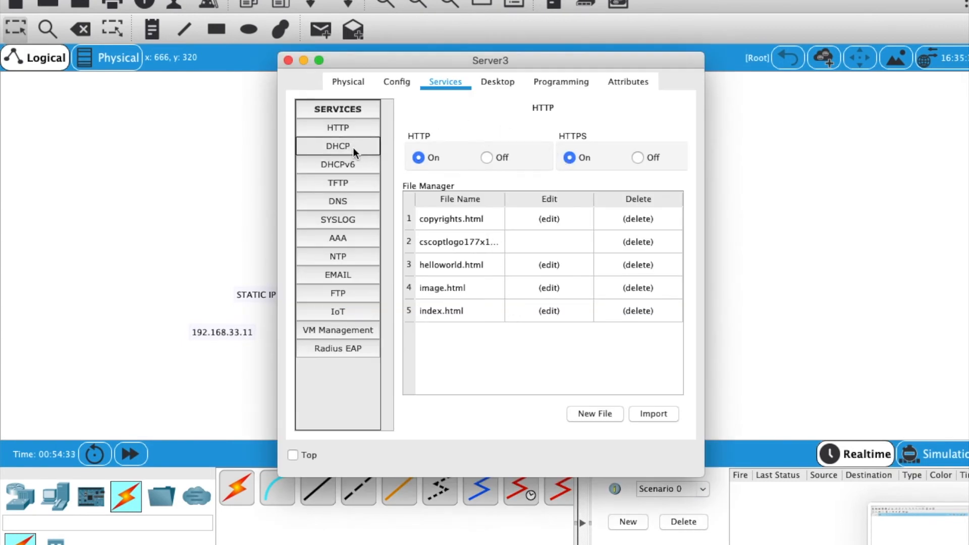
left_click(288, 60)
Renew Laptop2's DHCP address by switching its IPv4 configuration to Static and back to DHCP, and close the IP configuration
left_click(420, 159)
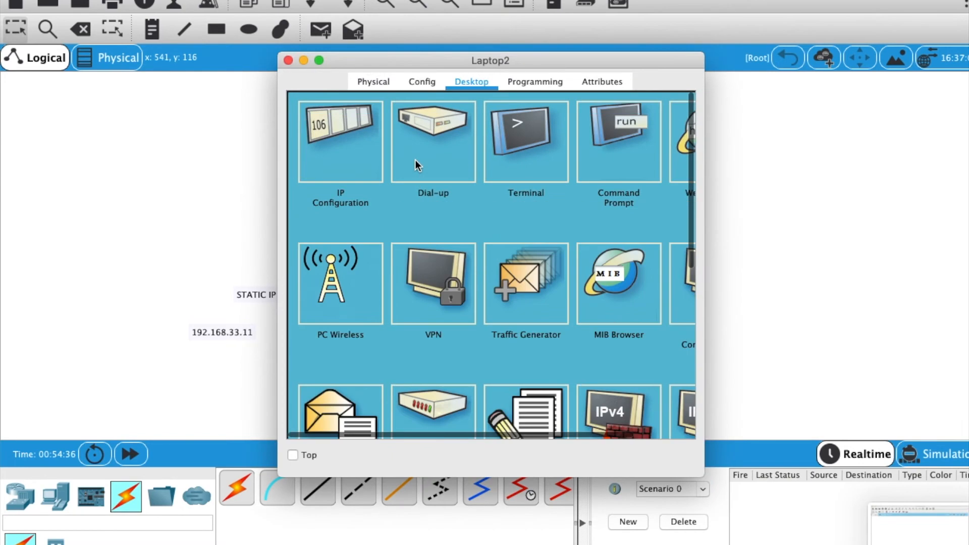
left_click(340, 142)
left_click_drag(435, 181, 442, 157)
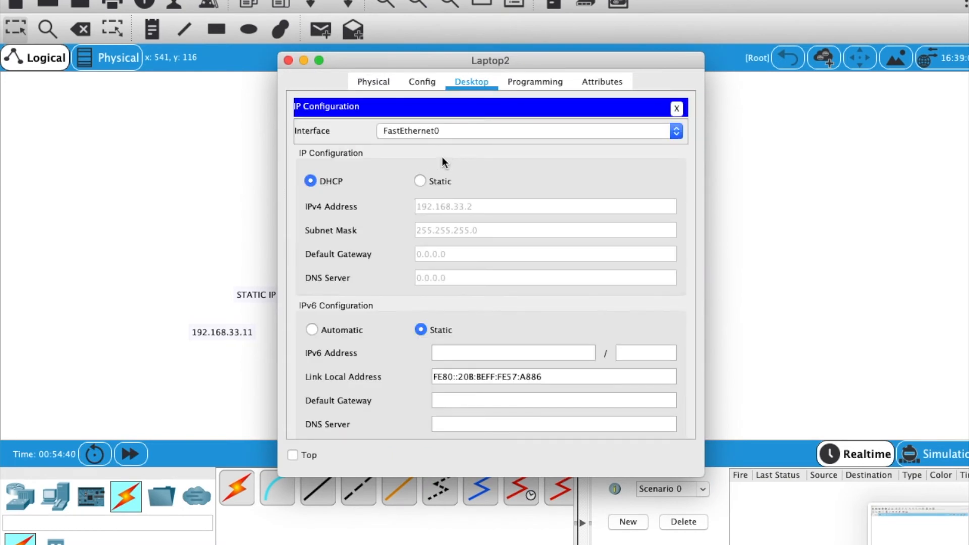
left_click(434, 180)
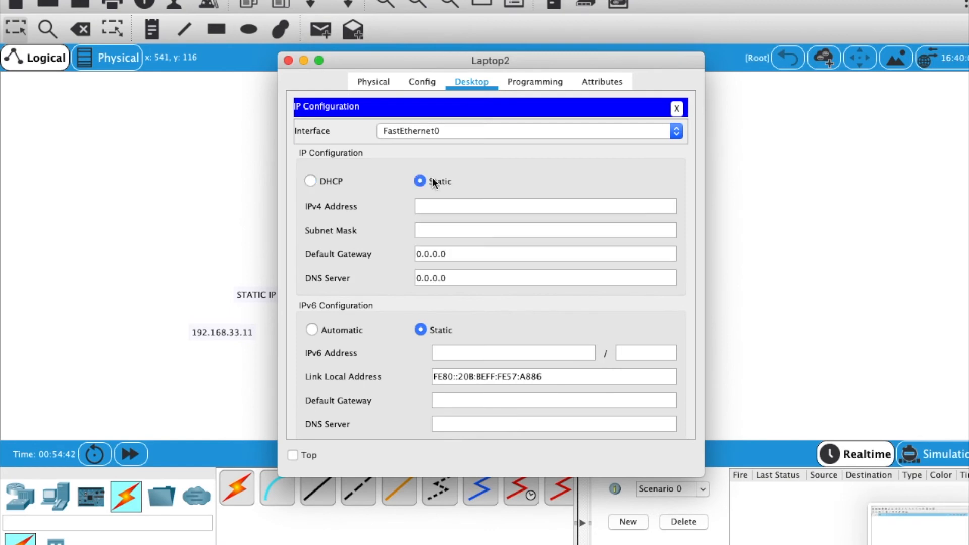
left_click(322, 183)
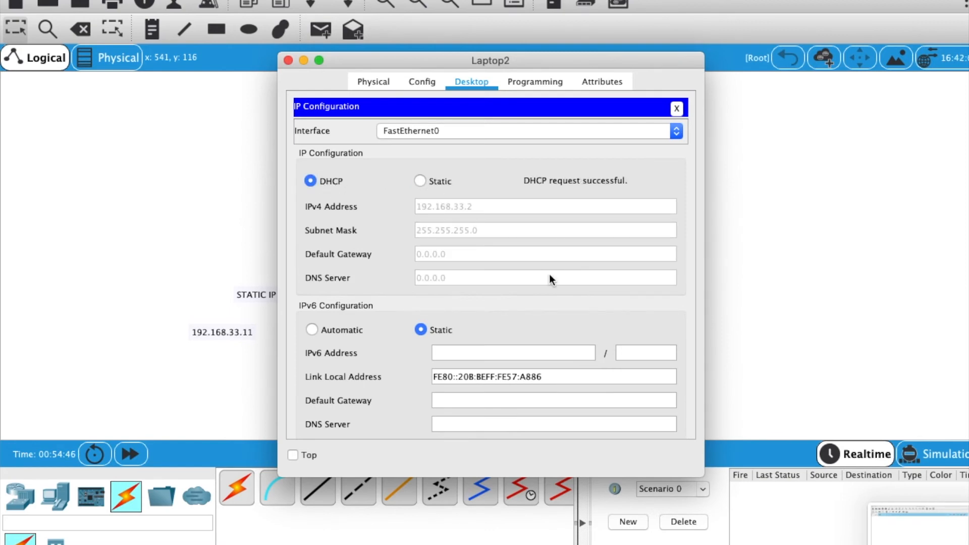
left_click(676, 108)
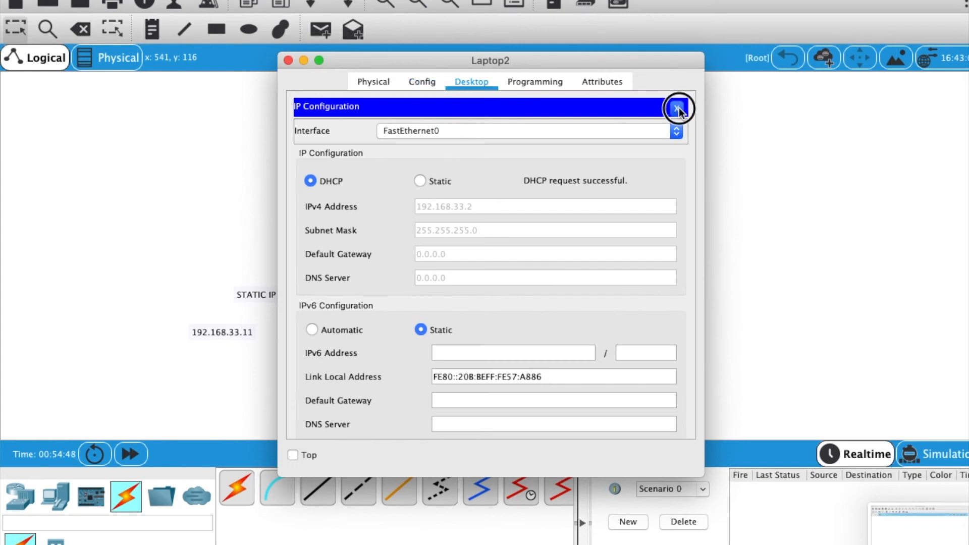
Run ipconfig in Laptop2's Command Prompt and review the FastEthernet0 address details
left_click(629, 138)
type("ipconfi")
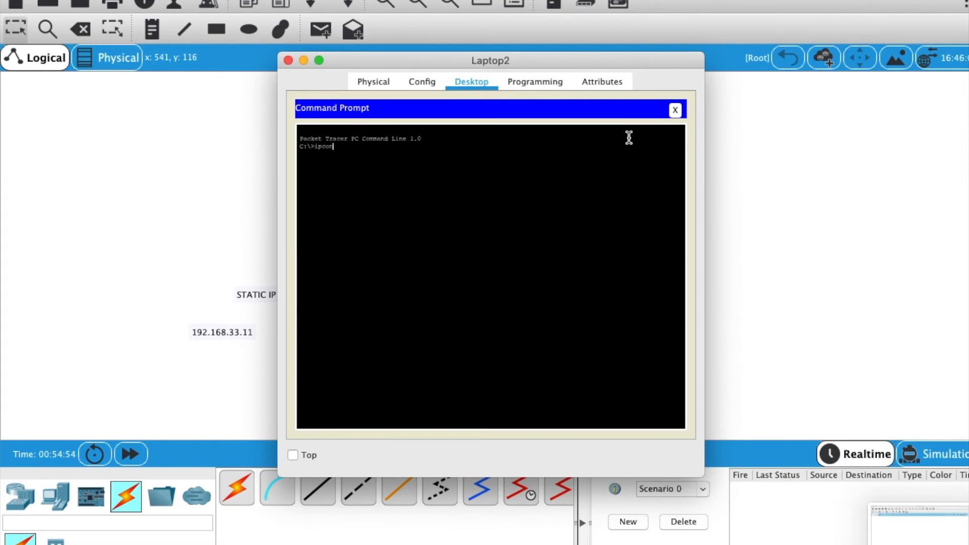
type("g")
key("Return")
left_click_drag(358, 162, 397, 221)
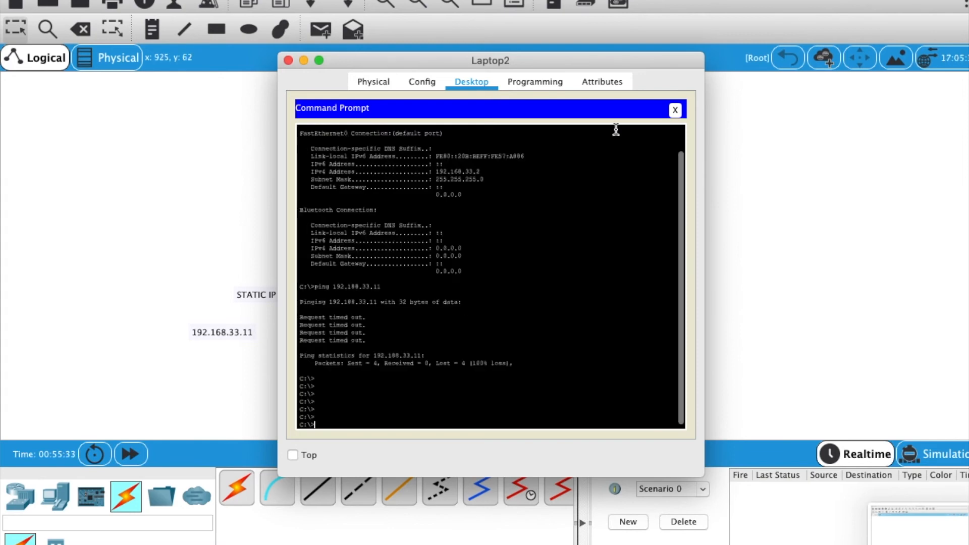
Ping PC2 at 192.168.33.11 from Laptop2's Command Prompt and review the replies beside the topology
scroll(617, 129, "down", 2)
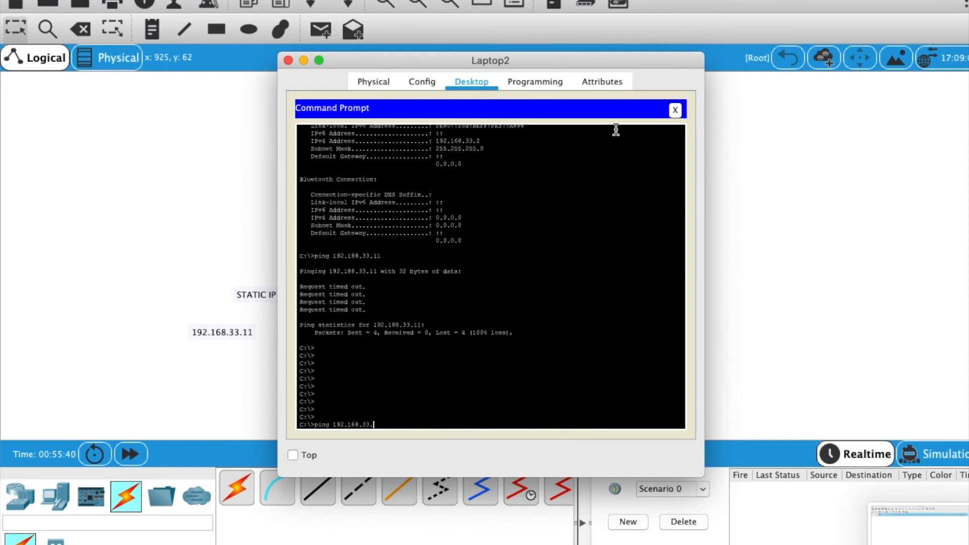
type("1")
key("Return")
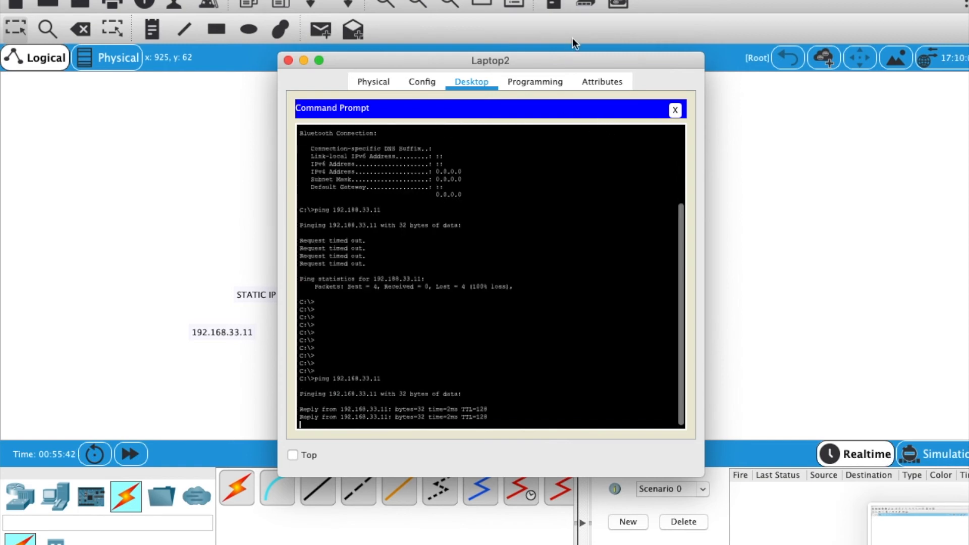
left_click_drag(434, 64, 649, 9)
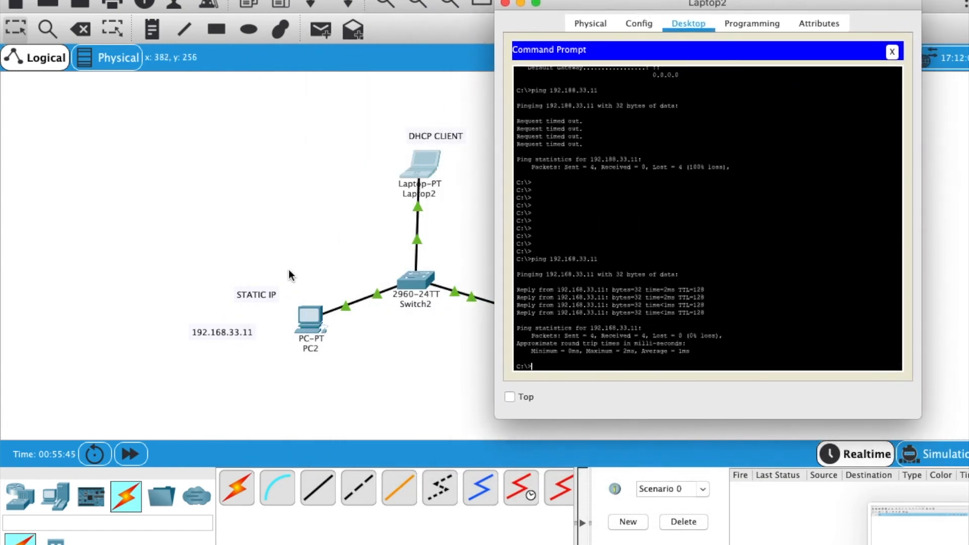
left_click_drag(515, 258, 705, 369)
left_click(705, 369)
Ping the DHCP server at 192.168.33.1 from Laptop2's Command Prompt
key("Up")
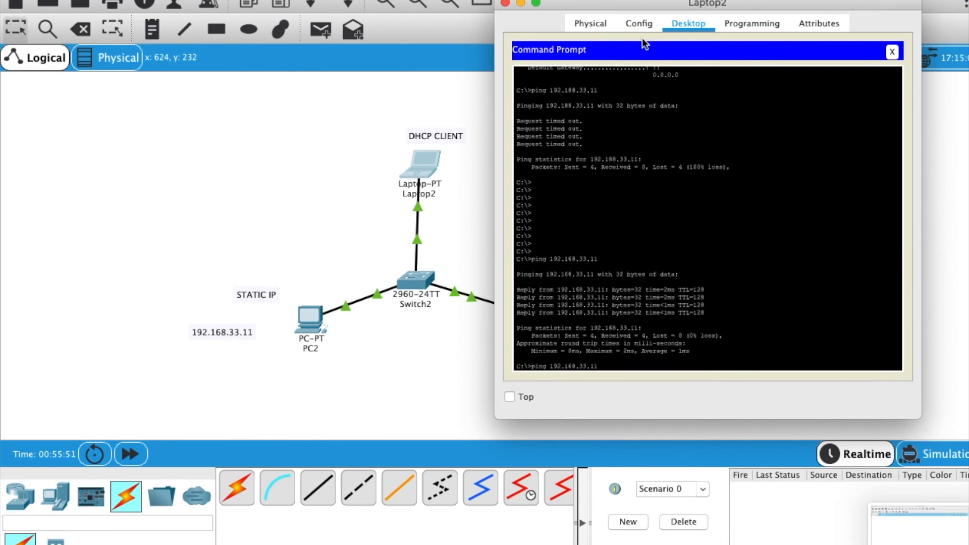
left_click_drag(635, 8, 246, 24)
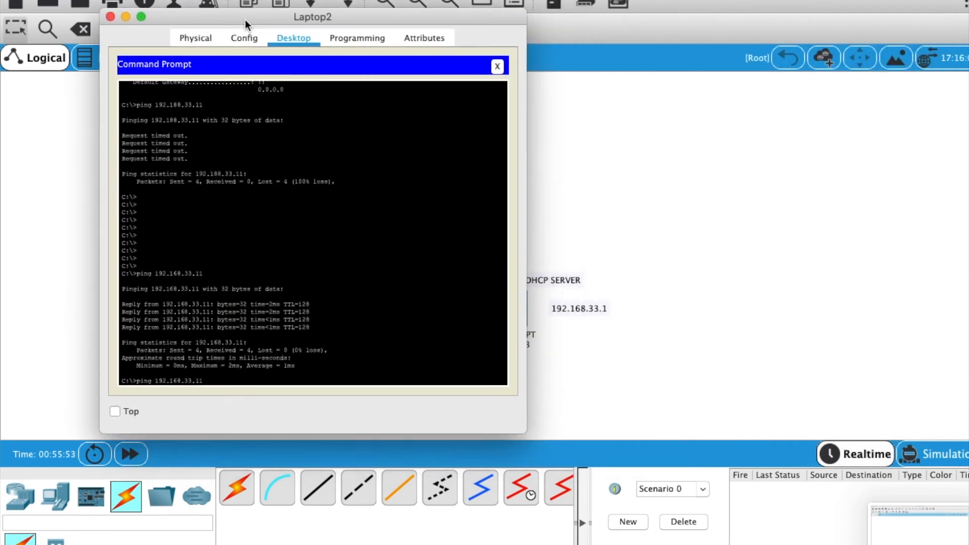
key("Return")
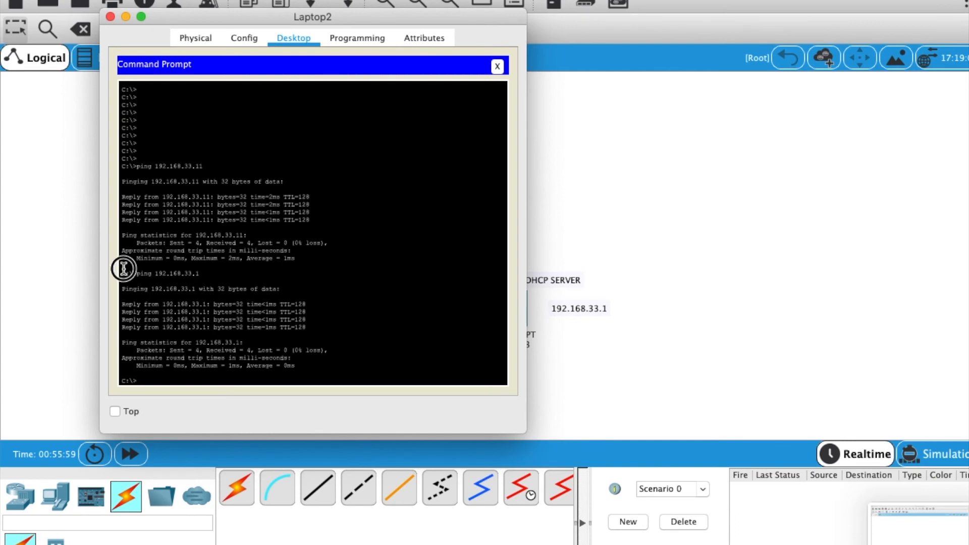
Review the ping replies from 192.168.33.1 and run ipconfig /all in Laptop2's Command Prompt
left_click_drag(123, 270, 318, 406)
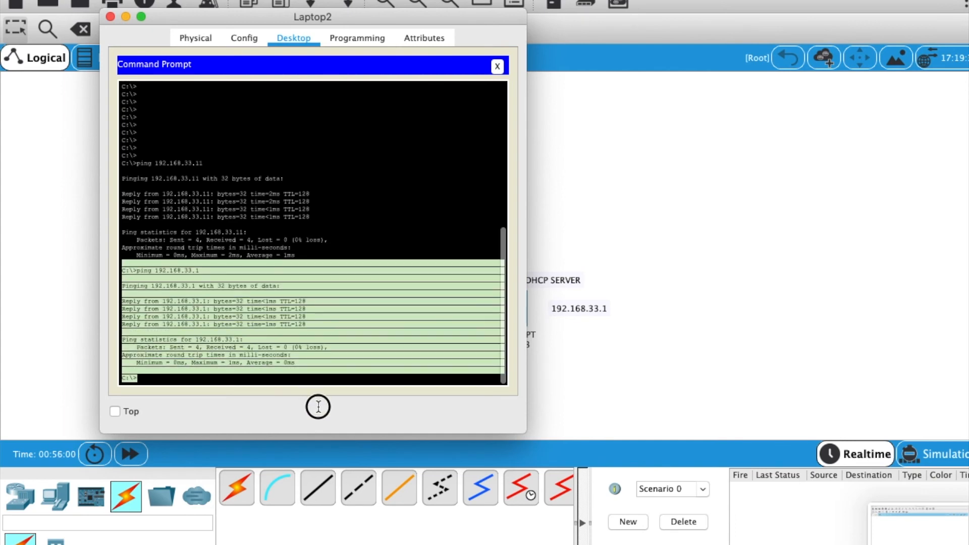
left_click(314, 381)
type("ipconfig")
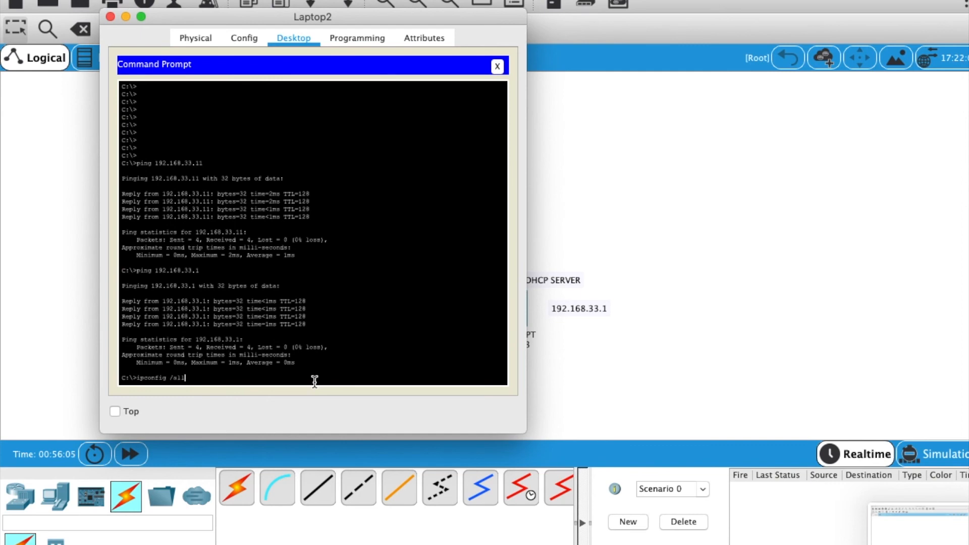
type(" /all")
key("Return")
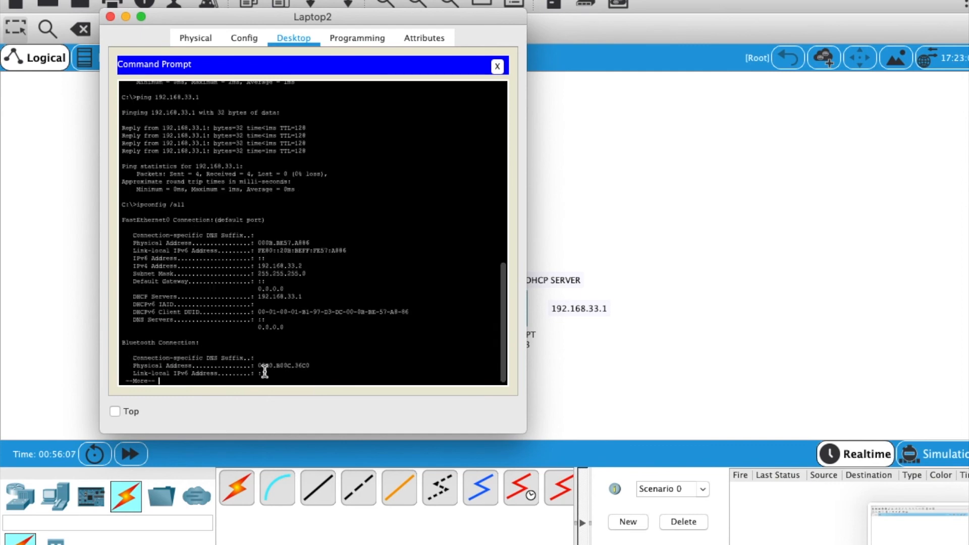
Examine the DHCP Servers entry for FastEthernet0 in Laptop2's ipconfig /all output and close the Laptop2 window
left_click_drag(131, 203, 201, 209)
left_click(217, 251)
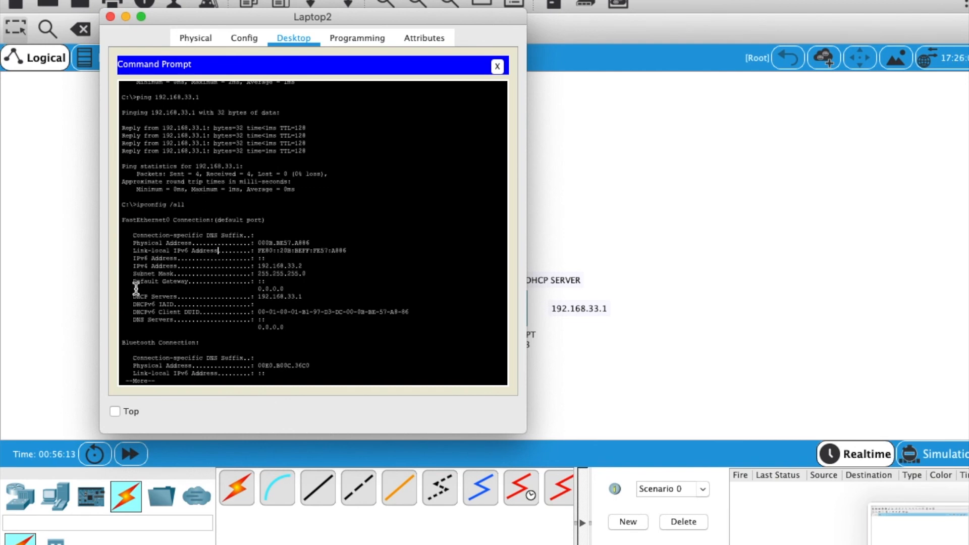
left_click_drag(134, 297, 319, 298)
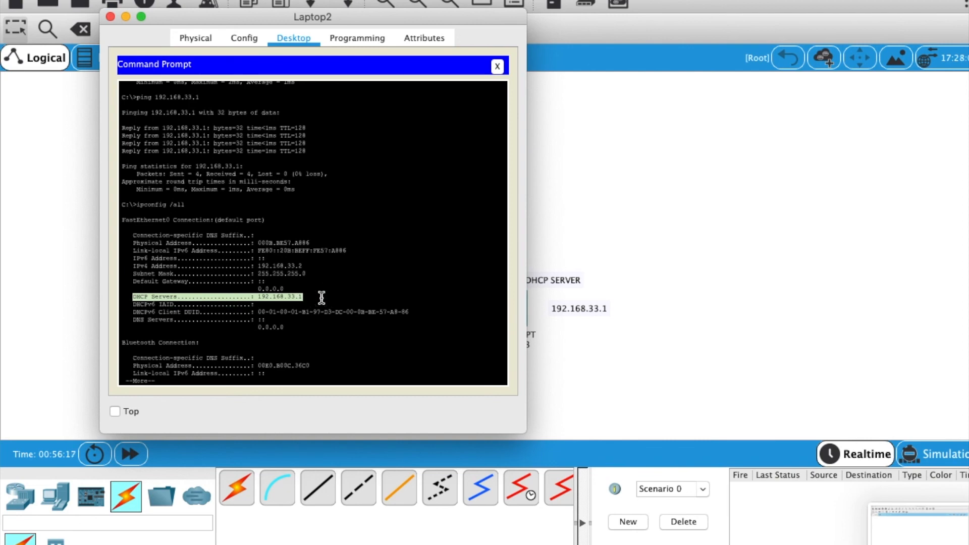
left_click(110, 17)
Open PC2's Command Prompt and run ipconfig /all
left_click(308, 317)
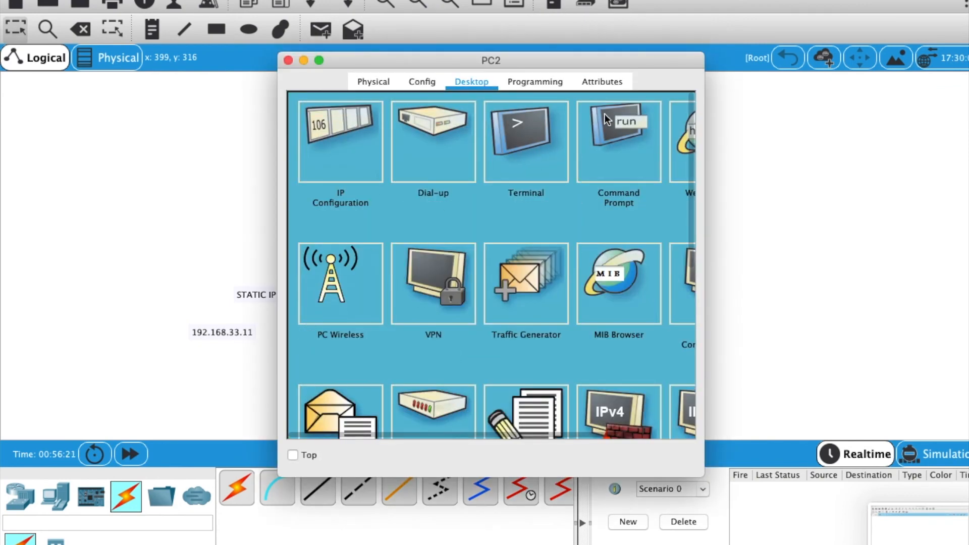
left_click(616, 131)
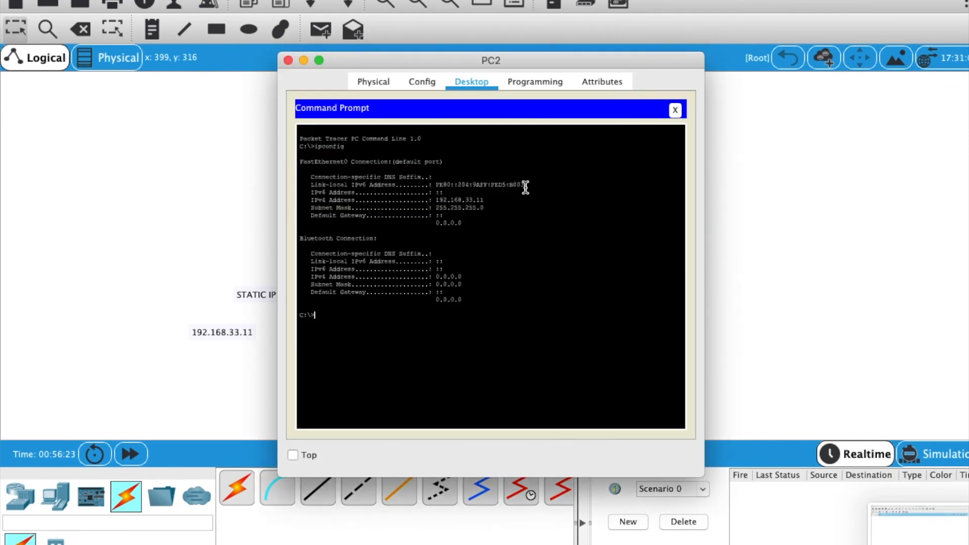
type("ipconfig /all")
key("Return")
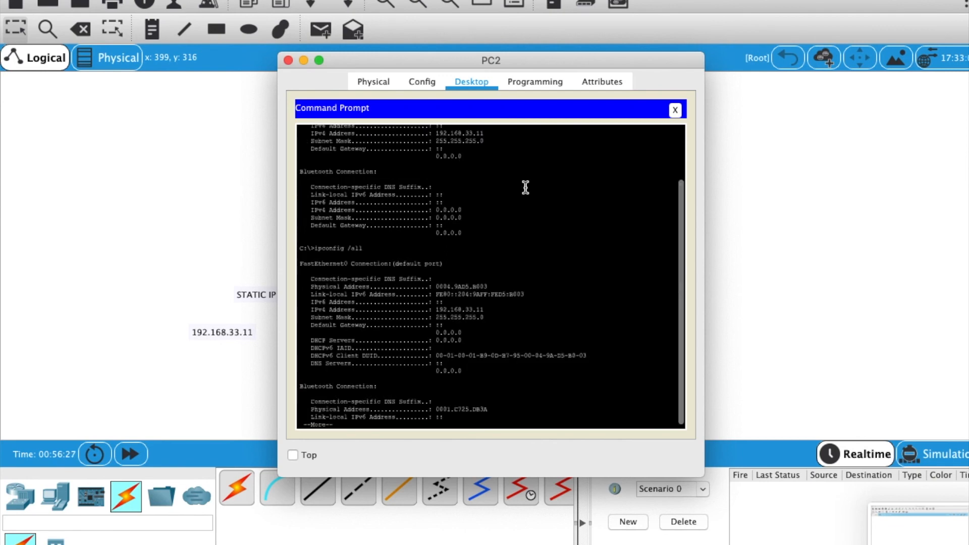
Examine PC2's FastEthernet0 addressing and DHCP Servers entry, show the rest of the output, and close the Command Prompt and PC2 window
left_click_drag(314, 277, 495, 327)
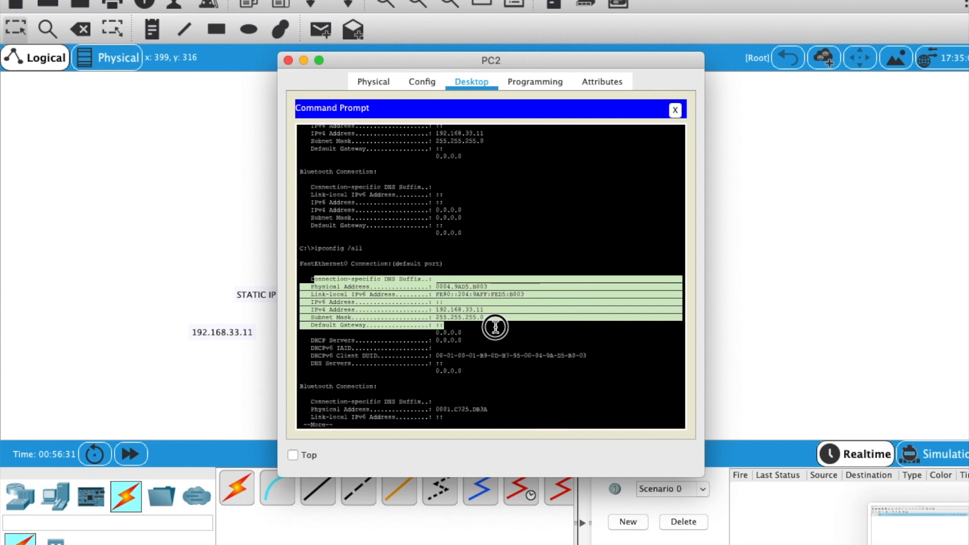
left_click_drag(307, 340, 468, 340)
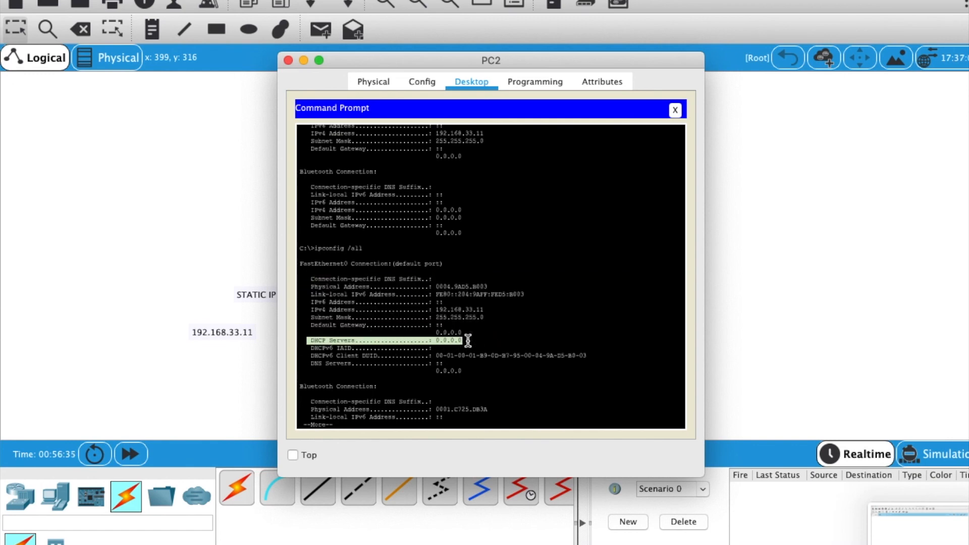
key("space")
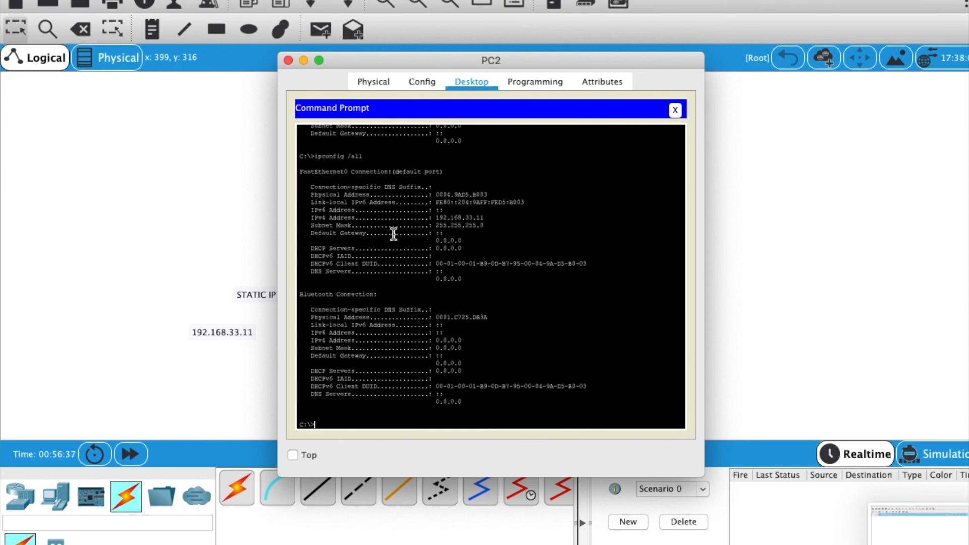
left_click(675, 110)
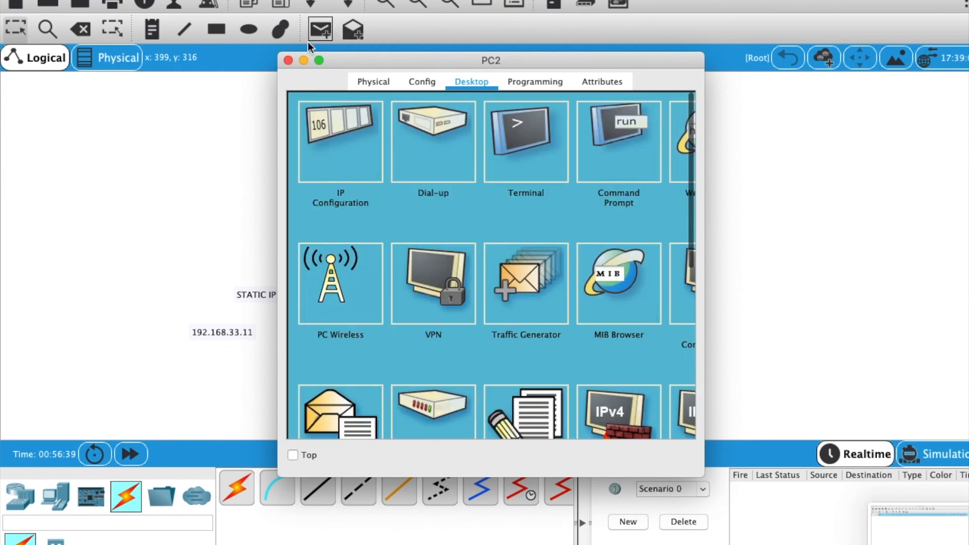
left_click(288, 60)
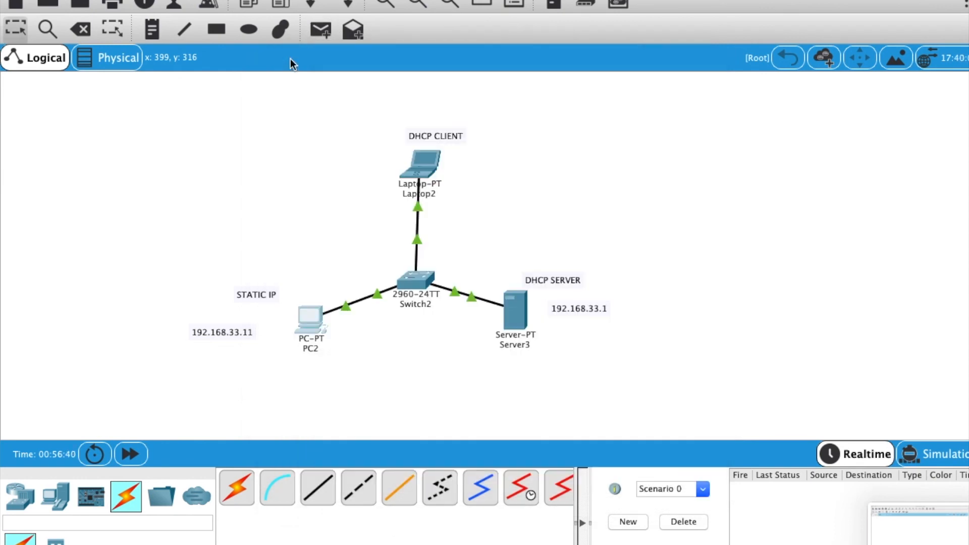